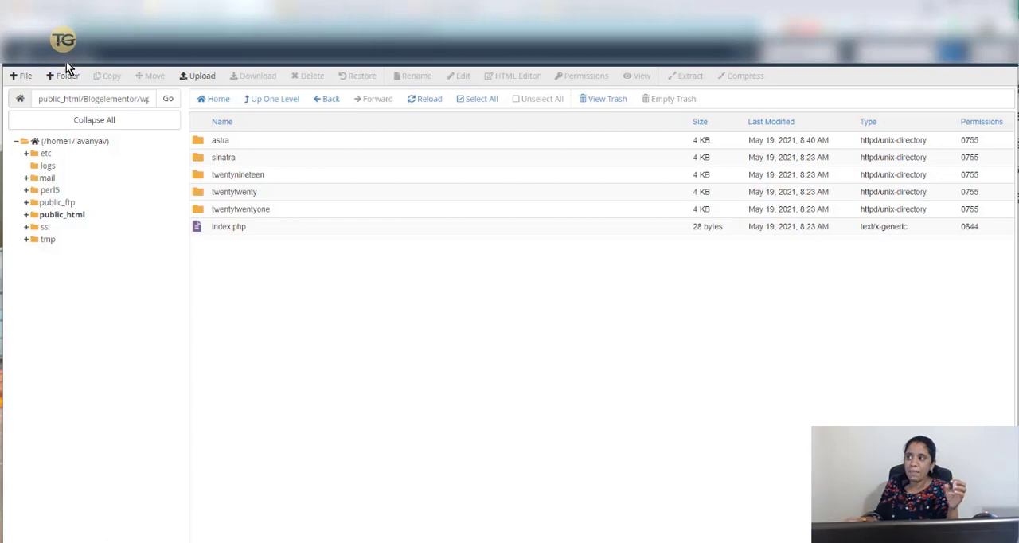
- Go up to the Blogelementor site folder and reopen its wp-content/themes folder
{"action": "left_click", "coordinate": [280, 102]}
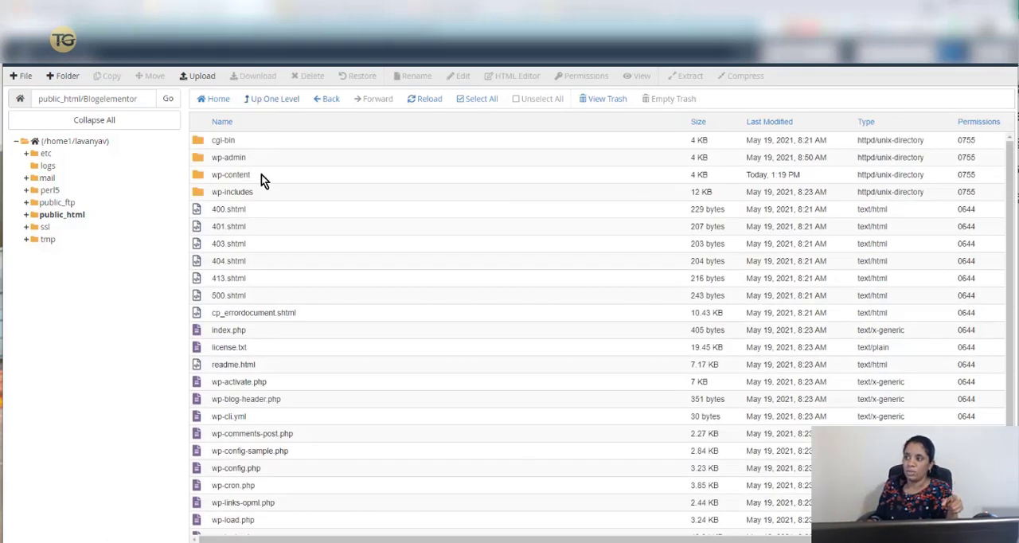
{"action": "double_click", "coordinate": [286, 176]}
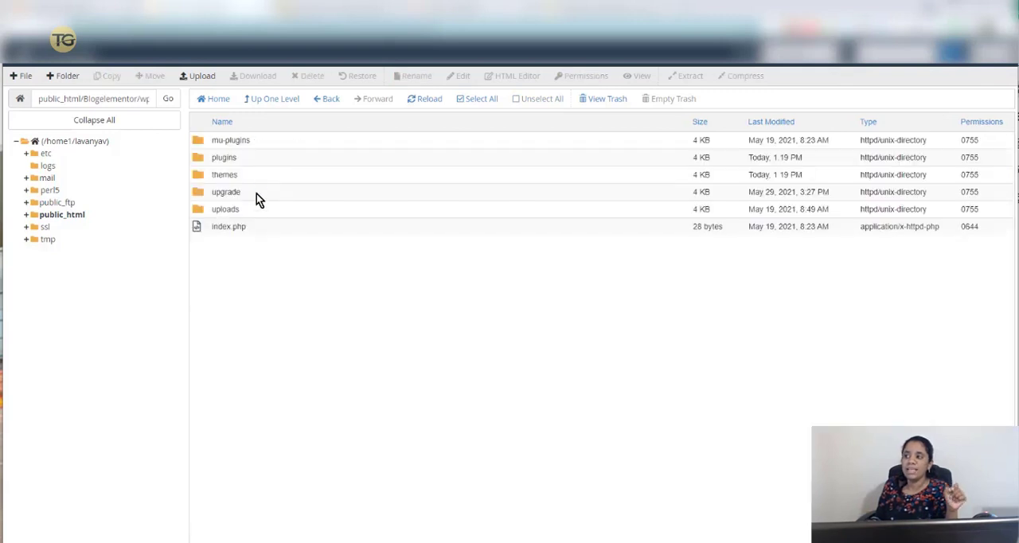
{"action": "double_click", "coordinate": [281, 177]}
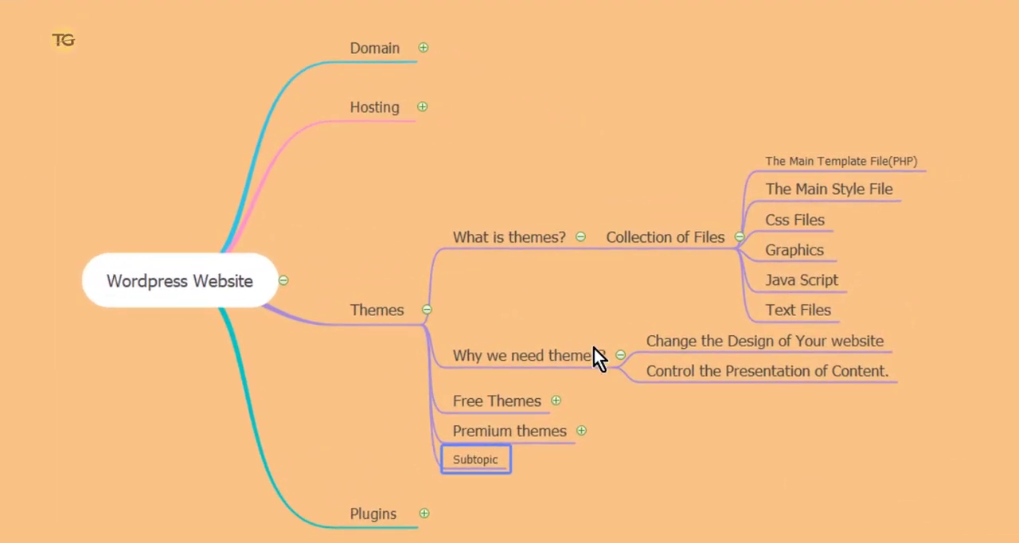
- Switch to the WordPress Website mind map and expand its Free Themes branch
{"action": "left_click", "coordinate": [556, 400]}
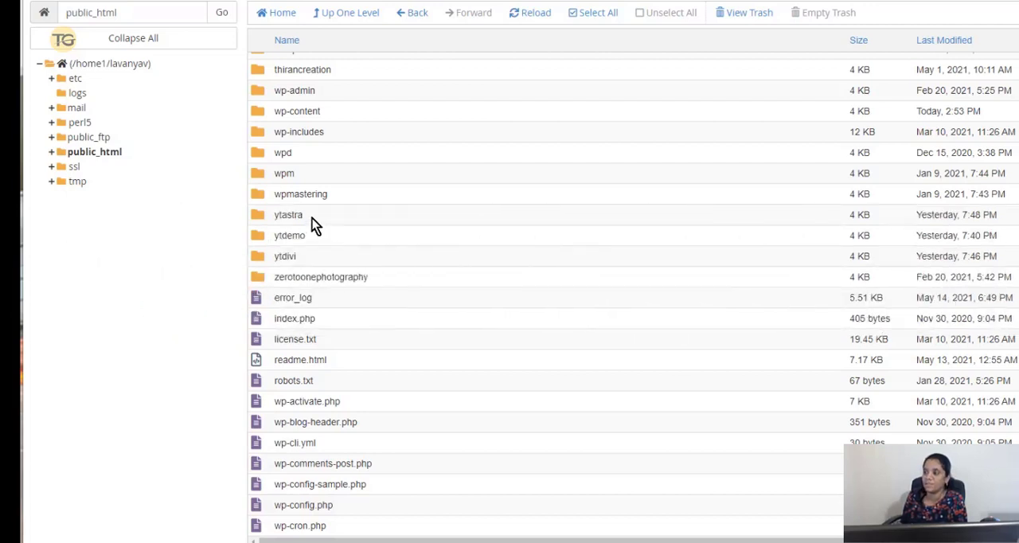
- In cPanel File Manager, open the themes folder inside wp-content of the ytastra site
{"action": "double_click", "coordinate": [312, 218]}
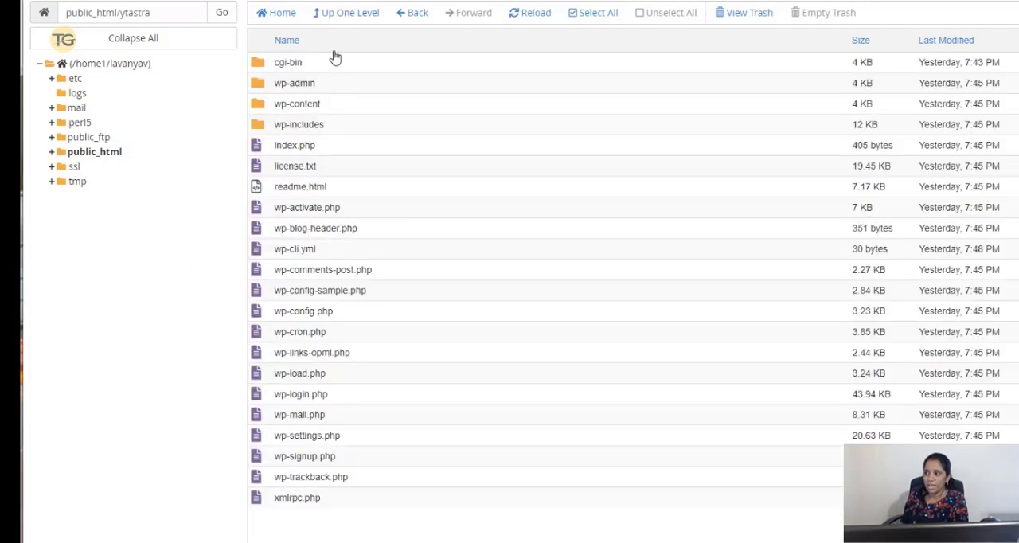
{"action": "double_click", "coordinate": [347, 110]}
{"action": "left_click", "coordinate": [390, 106]}
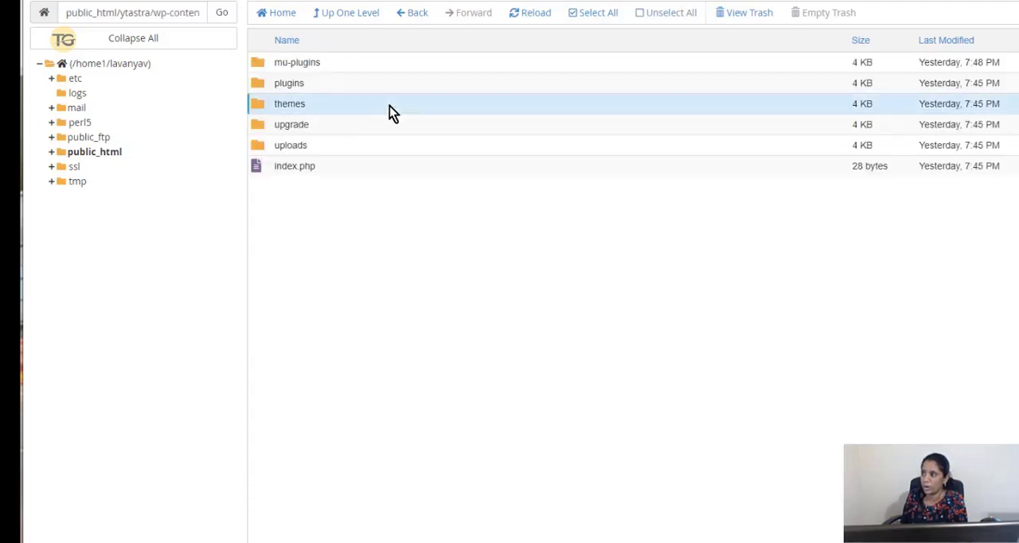
{"action": "double_click", "coordinate": [389, 106]}
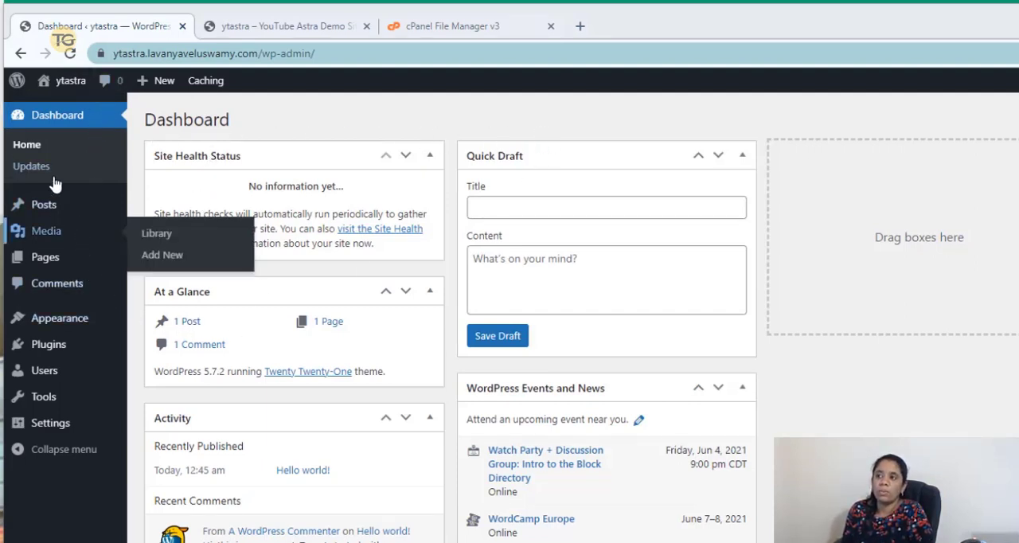
- Open the installed themes in the ytastra WordPress admin and compare them with the theme folders in cPanel File Manager
{"action": "mouse_move", "coordinate": [68, 321]}
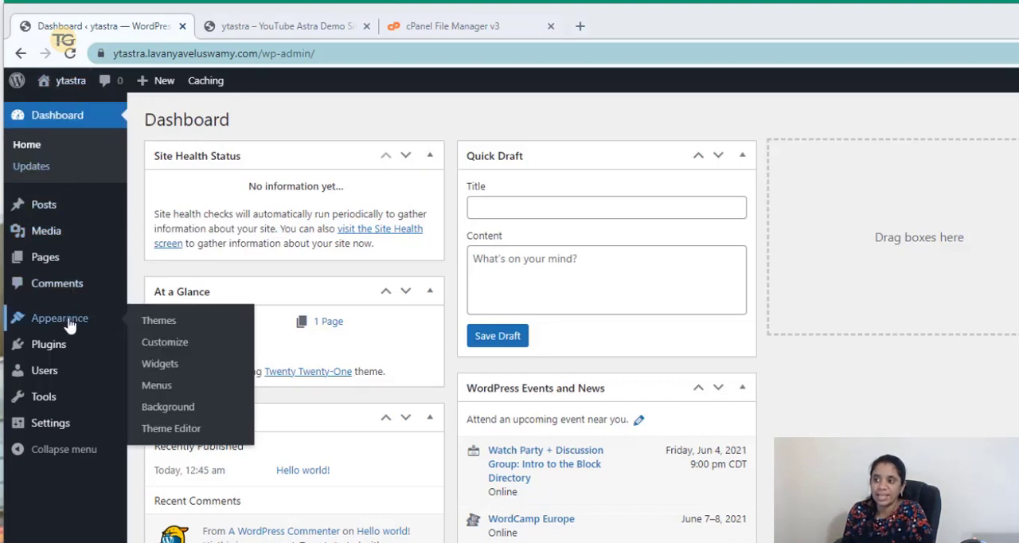
{"action": "left_click", "coordinate": [148, 326]}
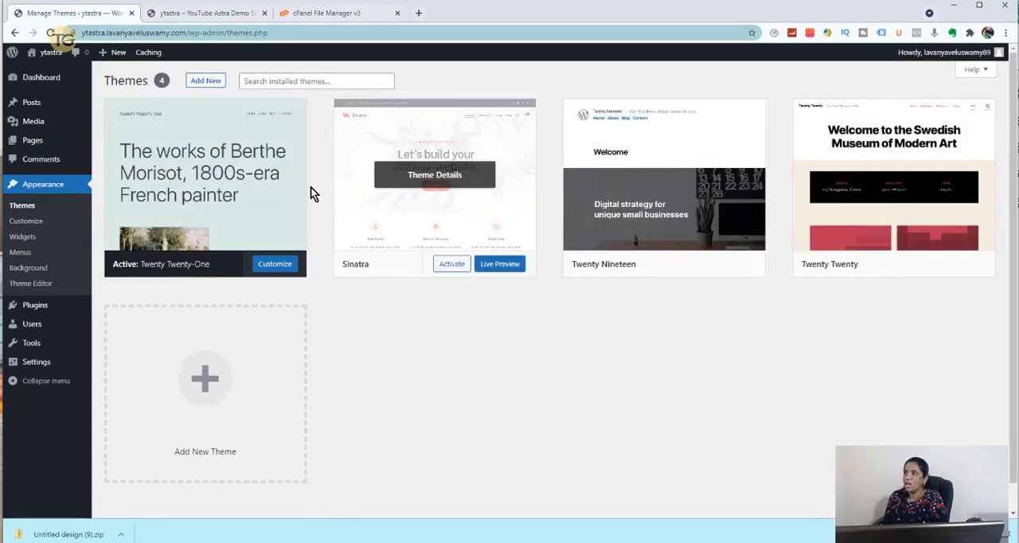
{"action": "left_click", "coordinate": [320, 14]}
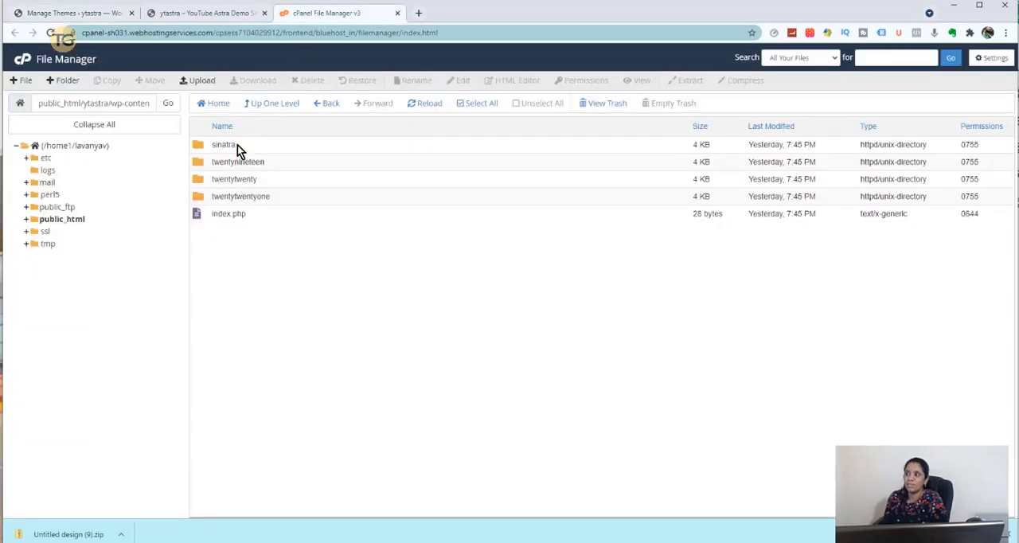
- Return to the WordPress admin, start adding a new theme, look through the featured themes and list the popular ones
{"action": "left_click", "coordinate": [79, 14]}
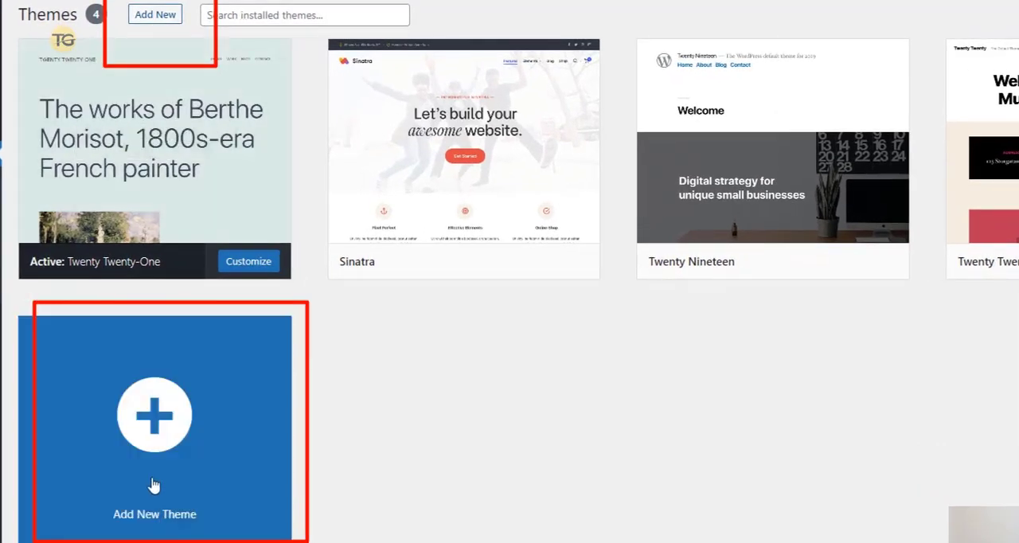
{"action": "left_click", "coordinate": [160, 20]}
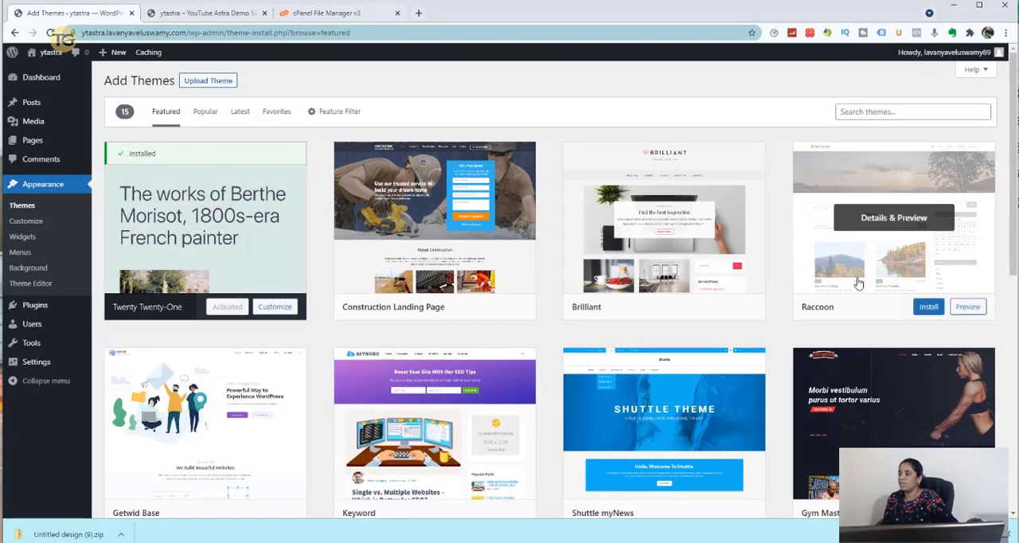
{"action": "scroll", "coordinate": [858, 283], "scroll_direction": "down", "scroll_amount": 5}
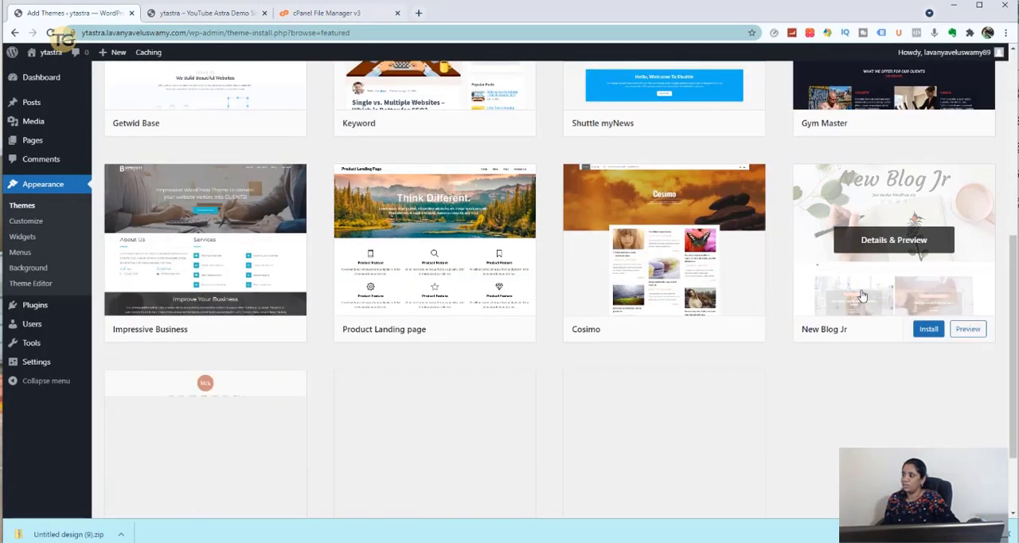
{"action": "scroll", "coordinate": [861, 296], "scroll_direction": "up", "scroll_amount": 5}
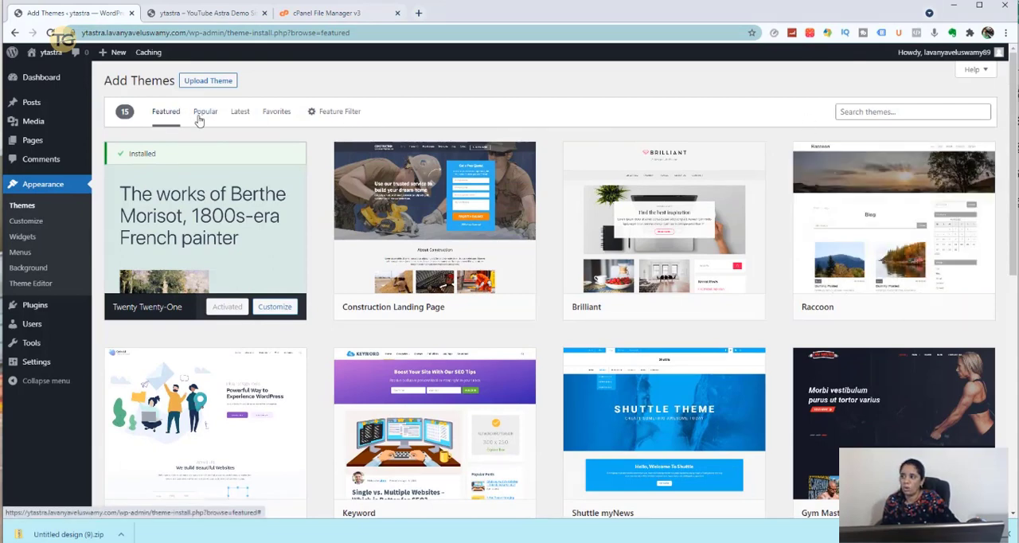
{"action": "left_click", "coordinate": [203, 113]}
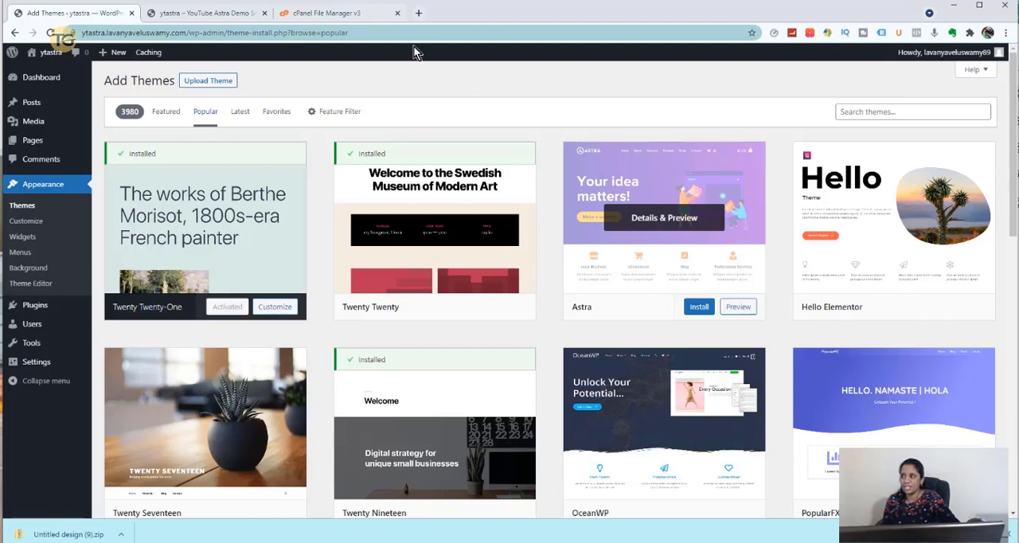
- Look over the ytastra site's live front page down to its footer
{"action": "left_click", "coordinate": [195, 15]}
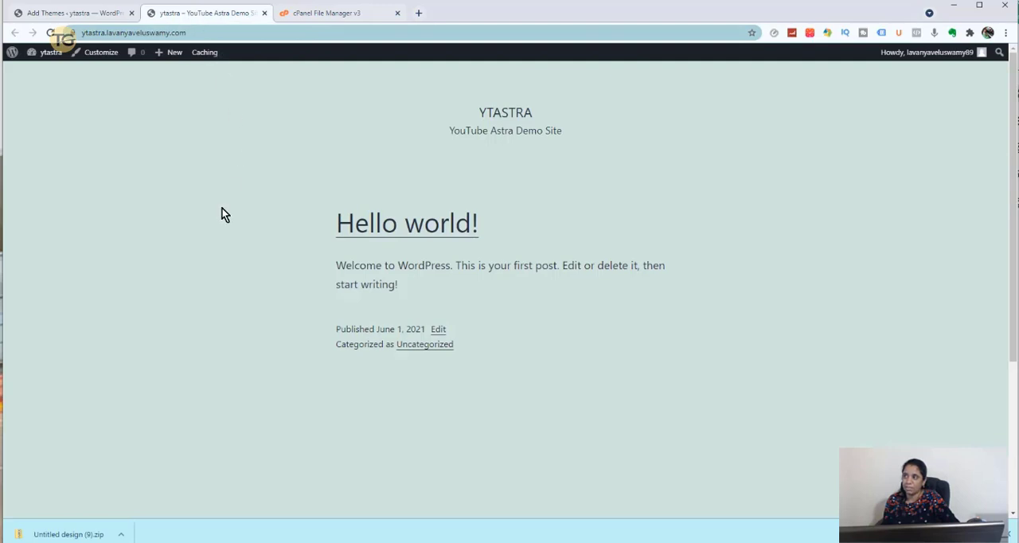
{"action": "scroll", "coordinate": [199, 253], "scroll_direction": "down", "scroll_amount": 3}
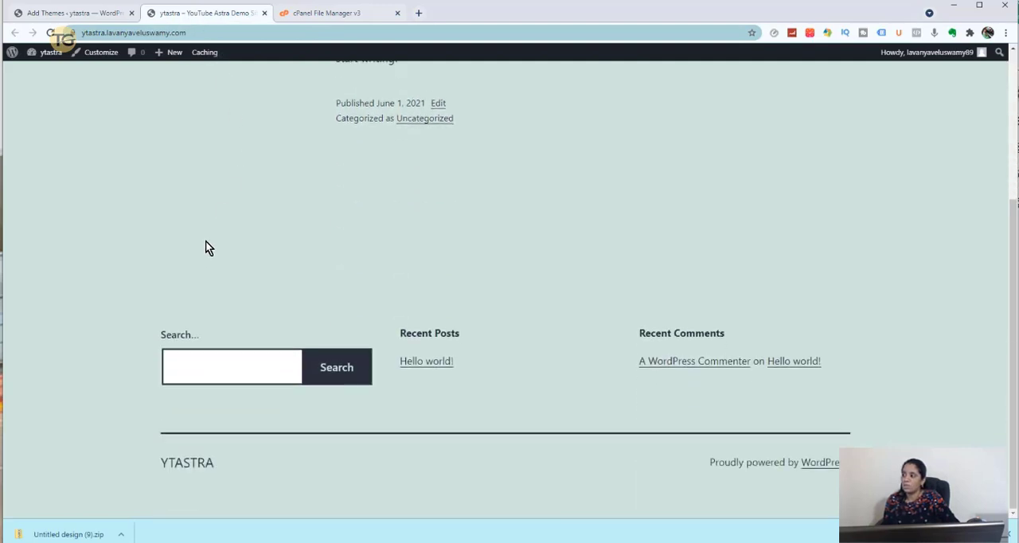
{"action": "scroll", "coordinate": [206, 247], "scroll_direction": "up", "scroll_amount": 3}
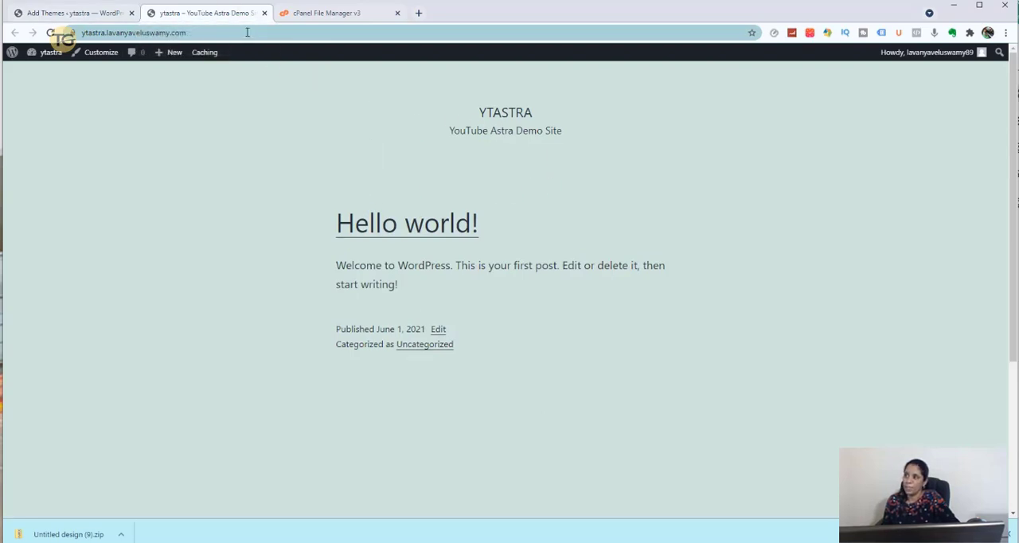
- Return to the popular themes in the WordPress admin, then install and activate the Astra theme
{"action": "left_click", "coordinate": [94, 14]}
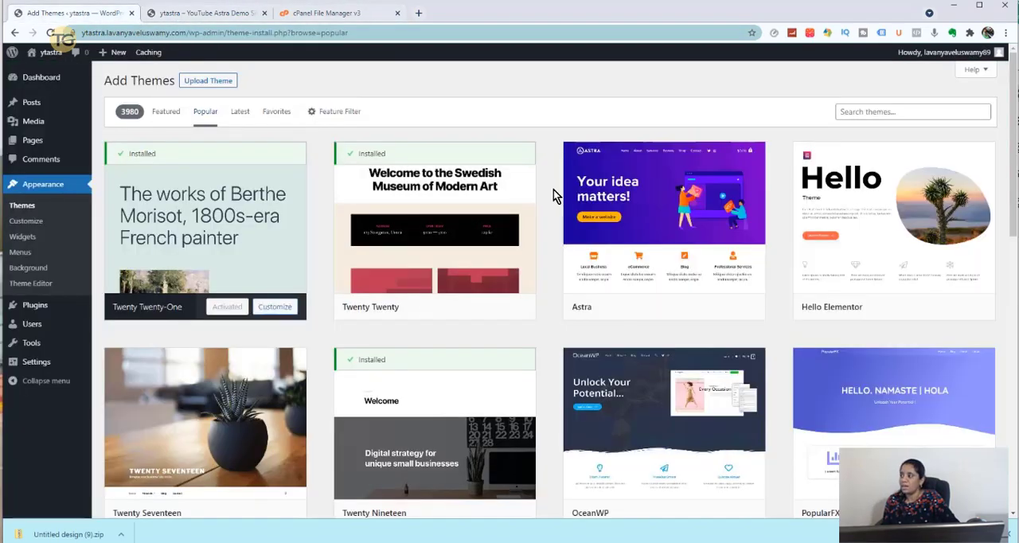
{"action": "left_click", "coordinate": [694, 308]}
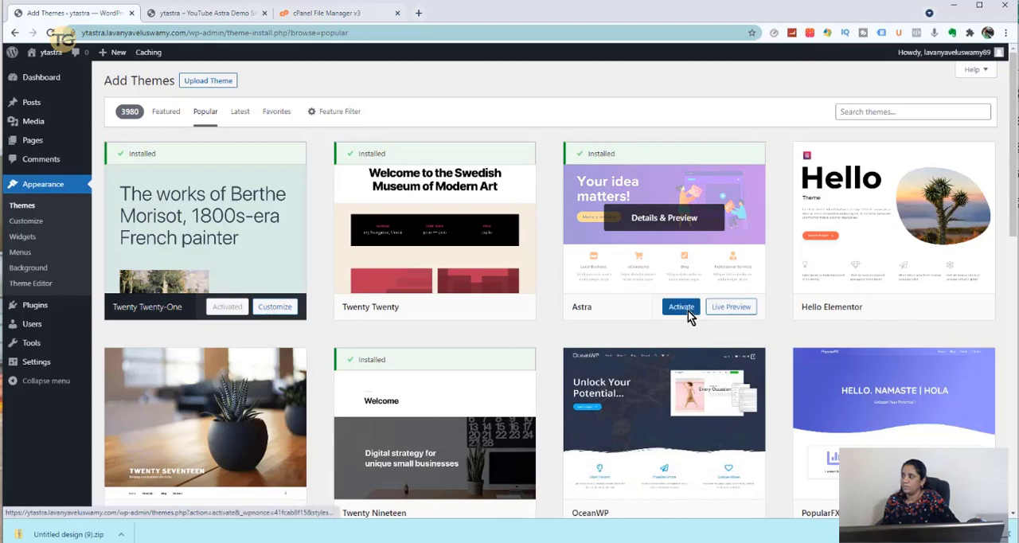
{"action": "left_click", "coordinate": [681, 307]}
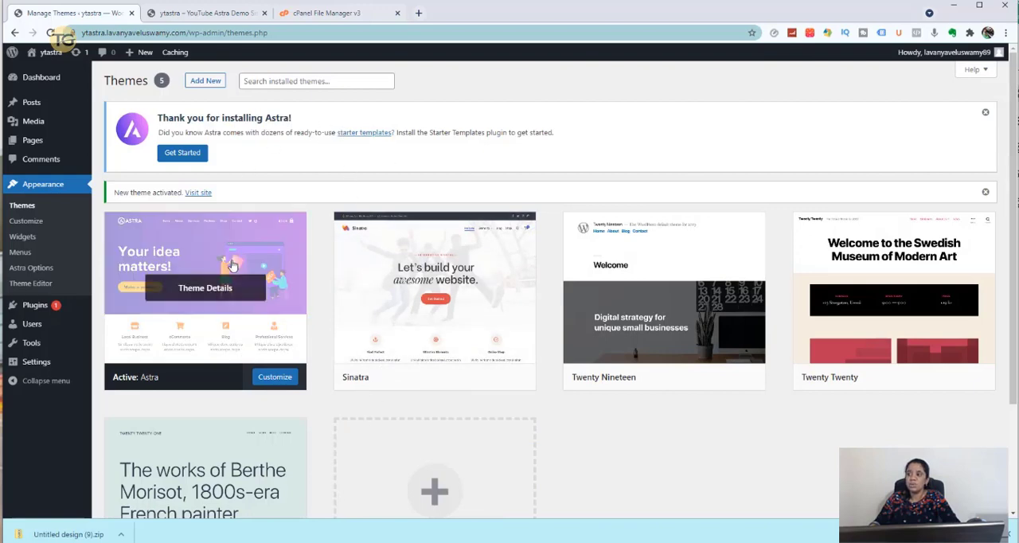
- Switch to cPanel File Manager and reload it to check the ytastra themes folder for the Astra folder
{"action": "left_click", "coordinate": [333, 15]}
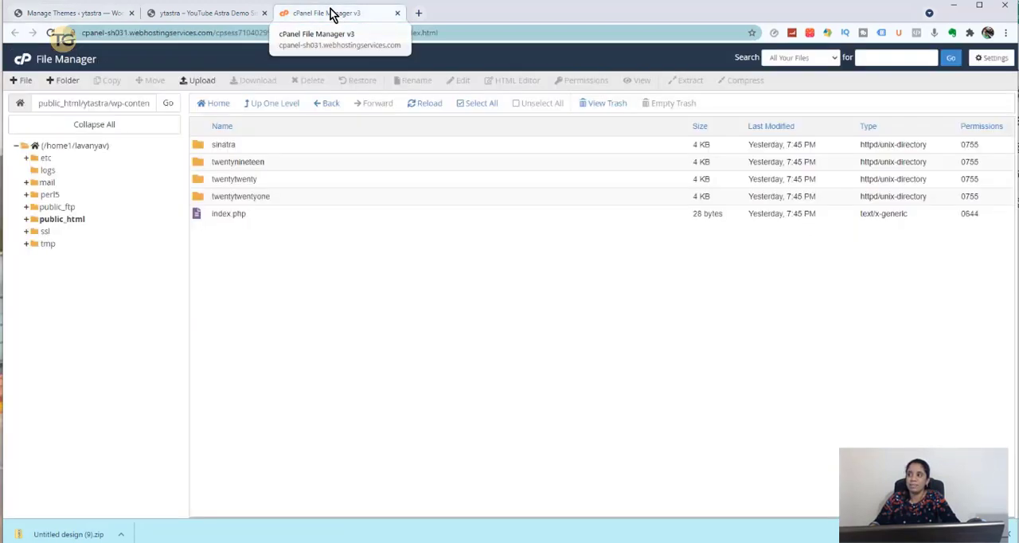
{"action": "left_click", "coordinate": [52, 33]}
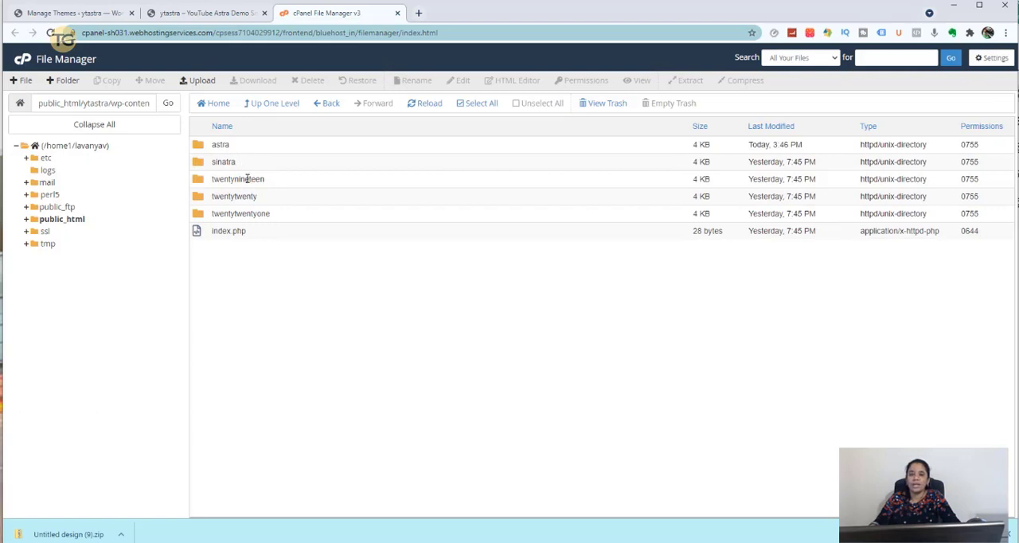
- Return to the installed themes in the WordPress admin and delete the Sinatra and Twenty Nineteen themes
{"action": "left_click", "coordinate": [80, 13]}
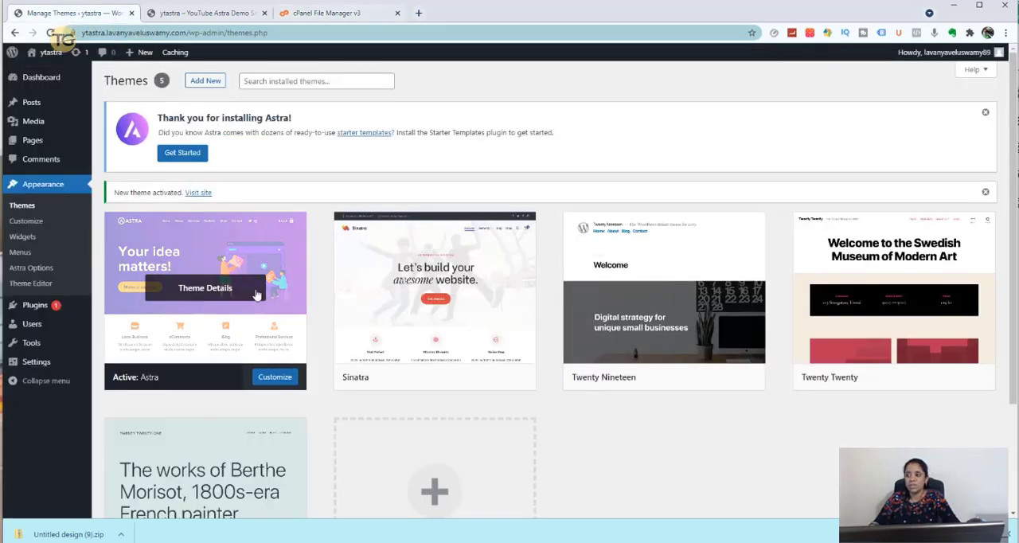
{"action": "left_click", "coordinate": [464, 332]}
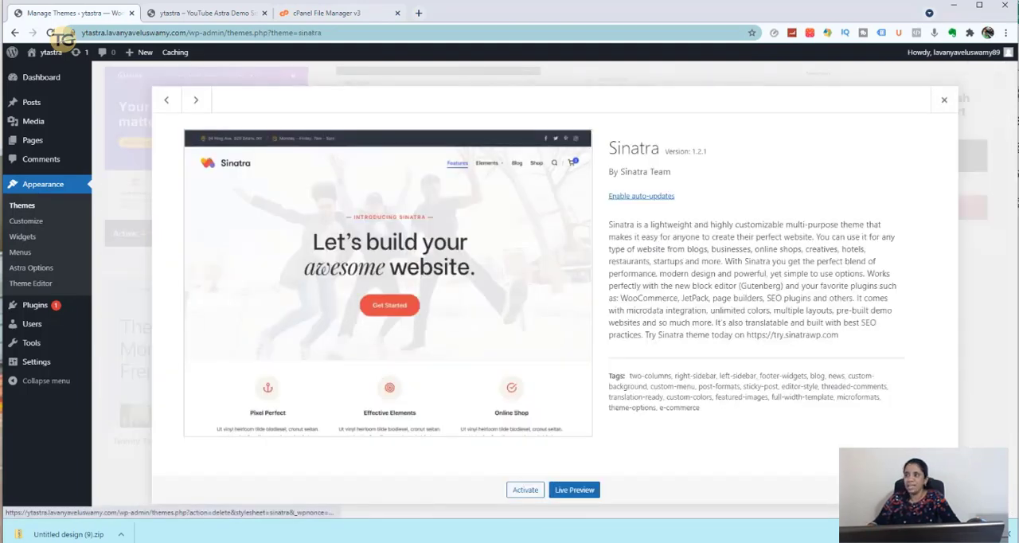
{"action": "left_click", "coordinate": [932, 489]}
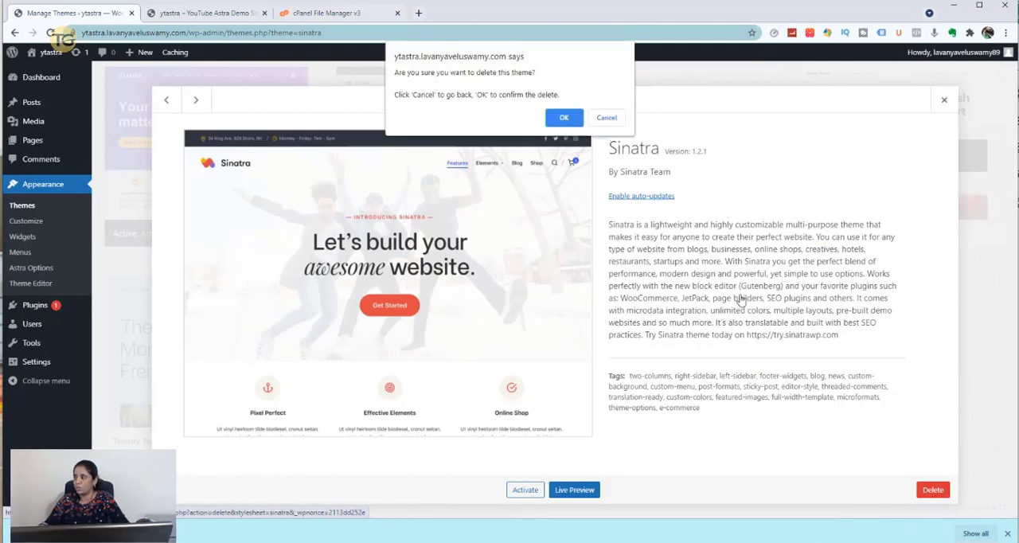
{"action": "left_click", "coordinate": [559, 119]}
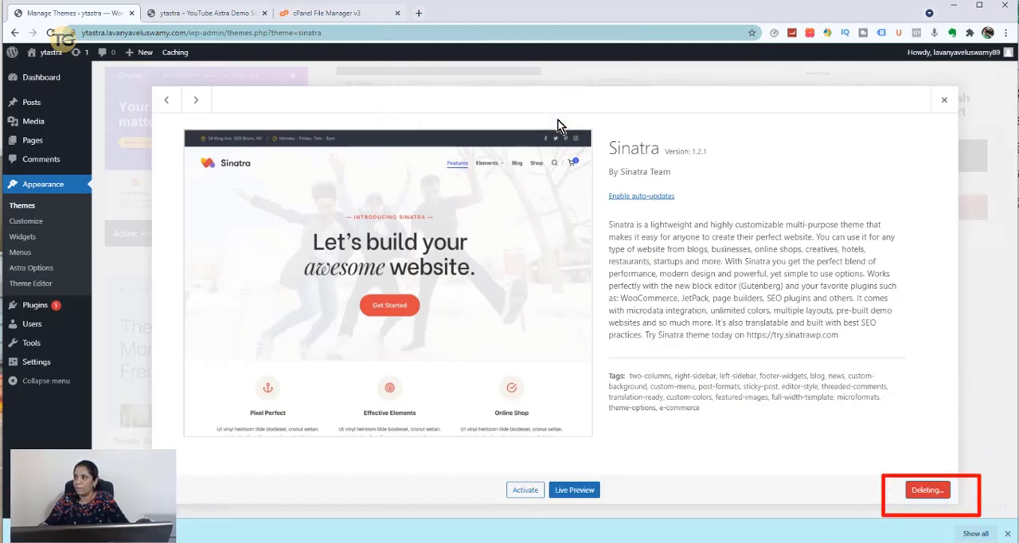
{"action": "left_click", "coordinate": [432, 140]}
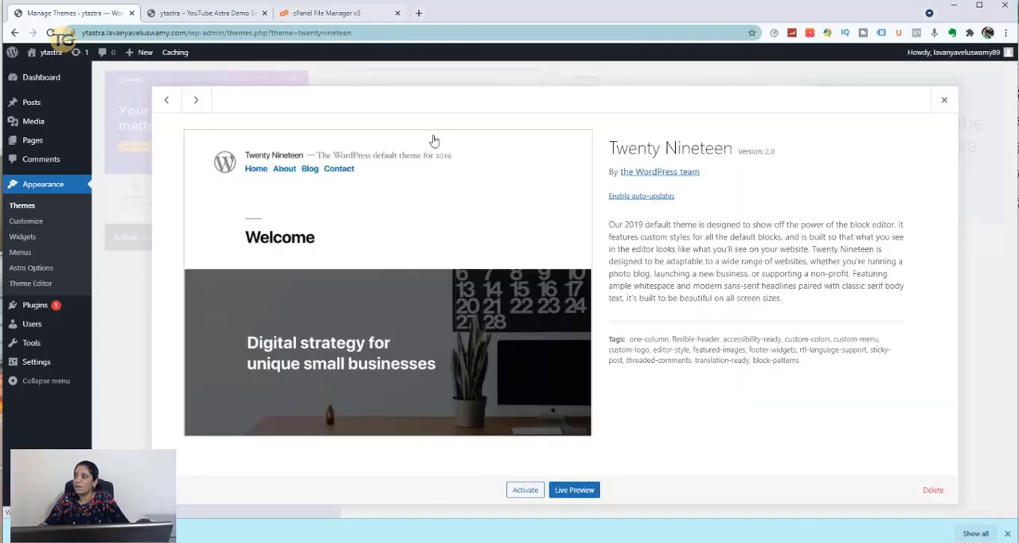
{"action": "left_click", "coordinate": [932, 489]}
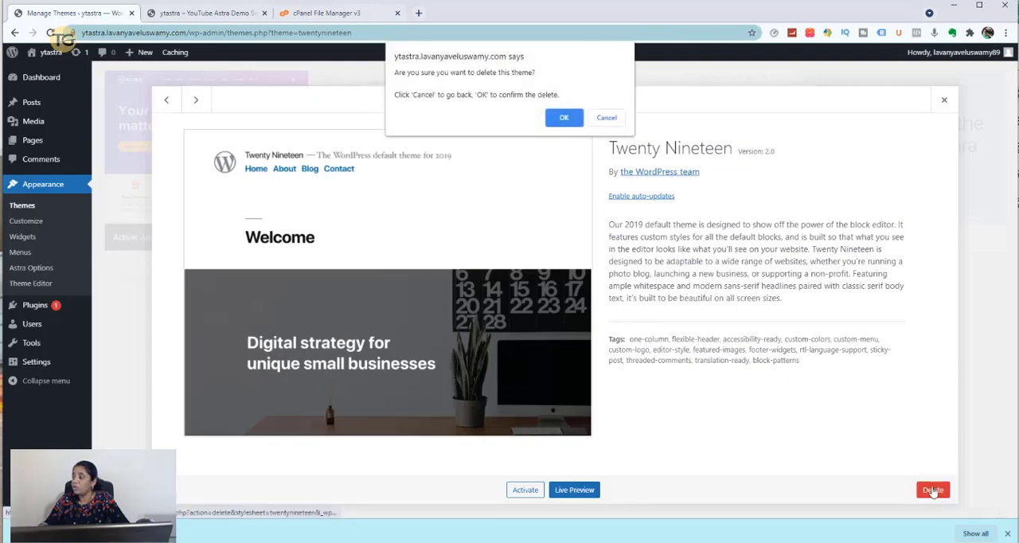
{"action": "left_click", "coordinate": [564, 117]}
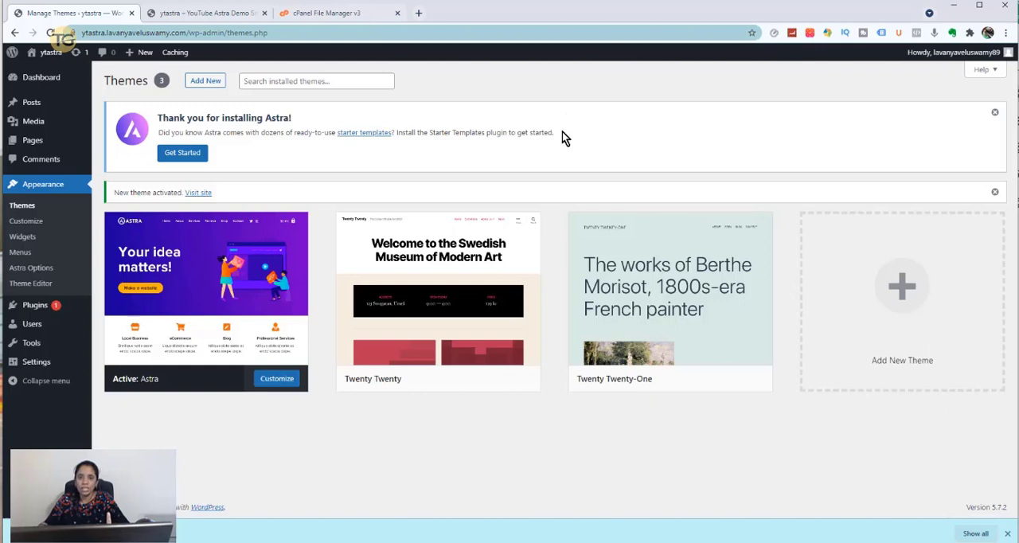
- Delete the inactive Twenty Twenty and Twenty Twenty-One themes
{"action": "left_click", "coordinate": [488, 256]}
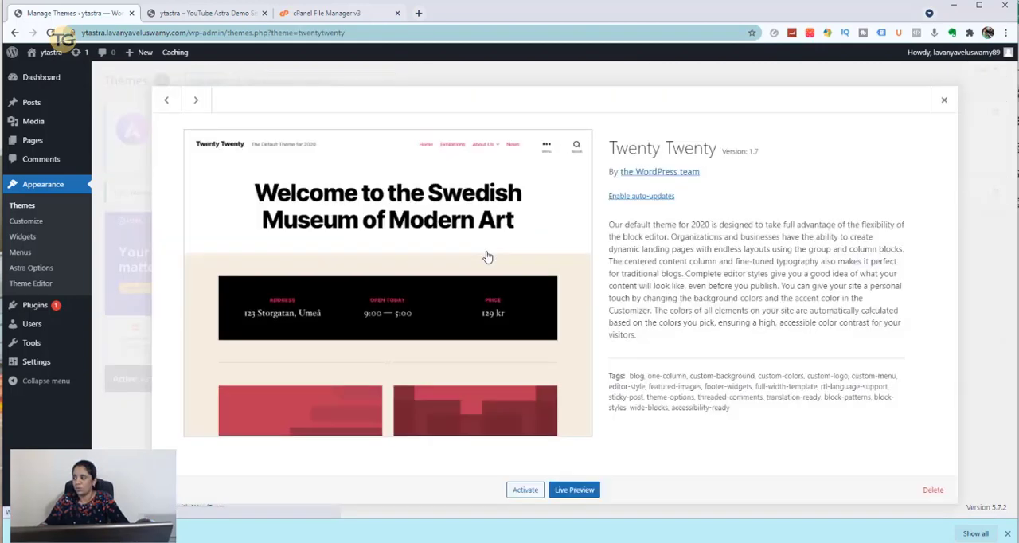
{"action": "left_click", "coordinate": [932, 489]}
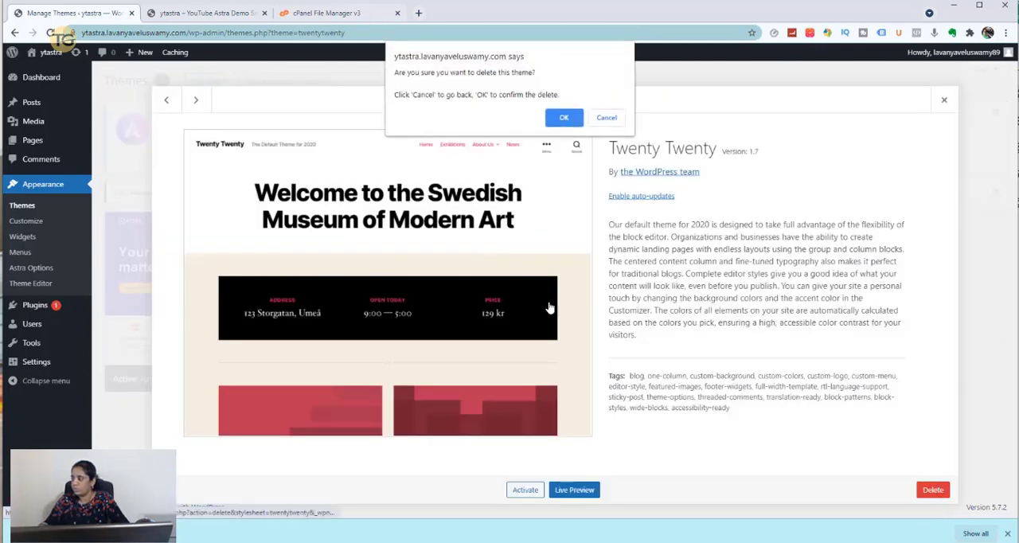
{"action": "left_click", "coordinate": [564, 117]}
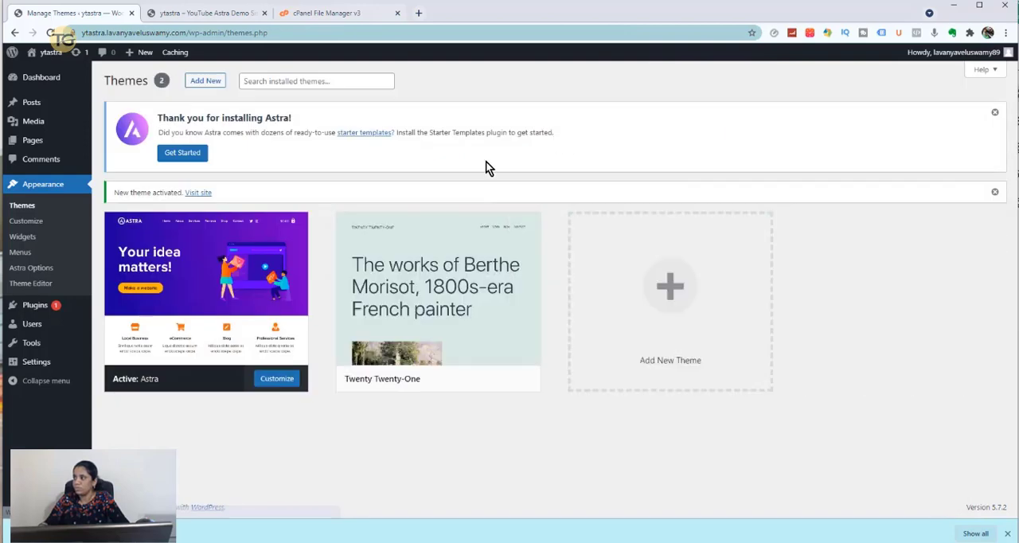
{"action": "left_click", "coordinate": [513, 258]}
{"action": "left_click", "coordinate": [932, 489]}
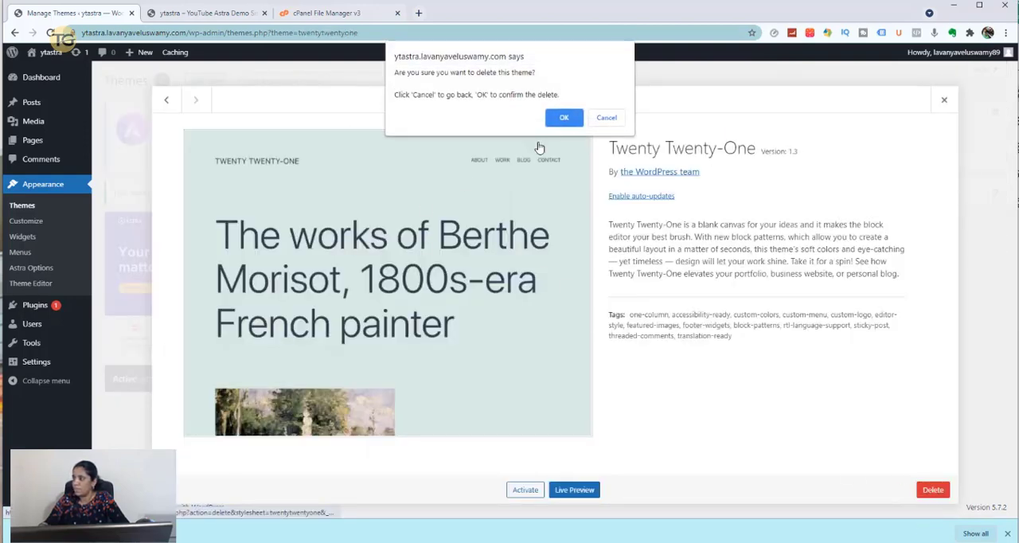
{"action": "left_click", "coordinate": [564, 117]}
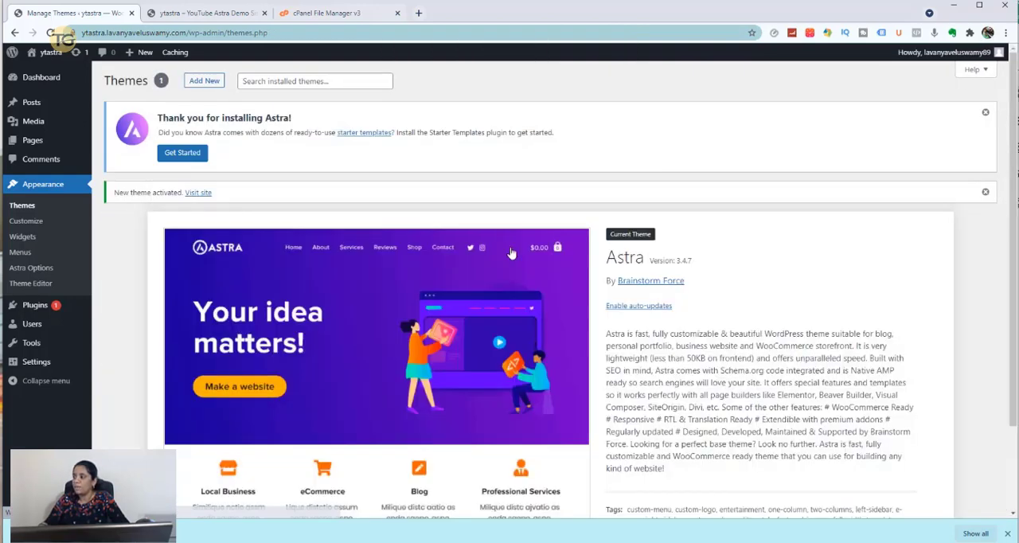
- Switch to cPanel File Manager and reload the ytastra themes folder to check which theme folders remain
{"action": "scroll", "coordinate": [465, 267], "scroll_direction": "down", "scroll_amount": 2}
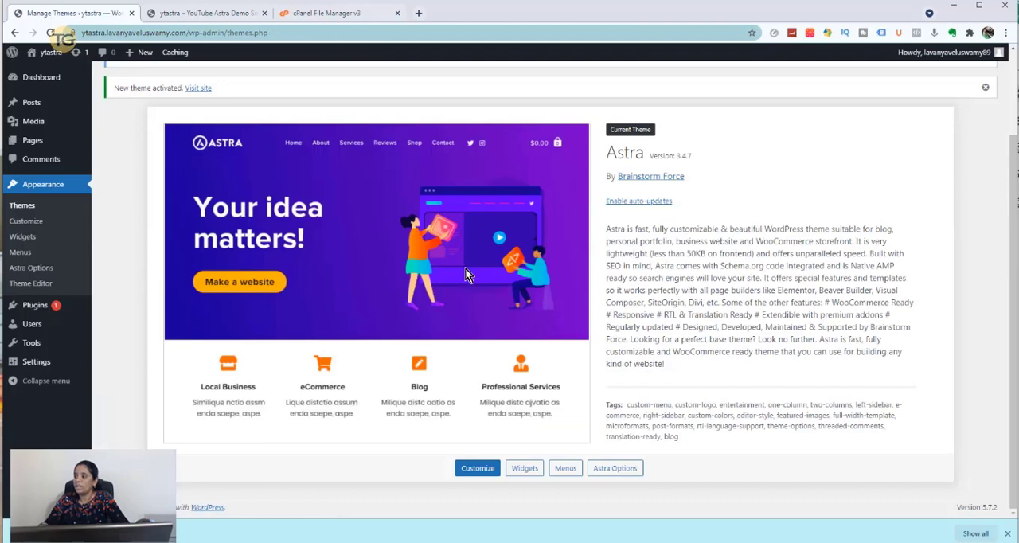
{"action": "left_click", "coordinate": [340, 12]}
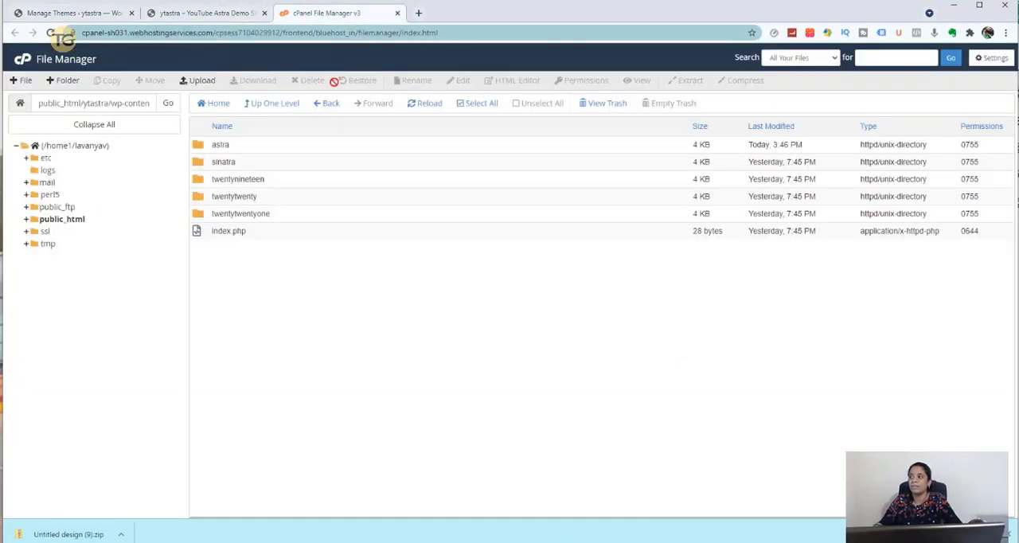
{"action": "left_click", "coordinate": [424, 111]}
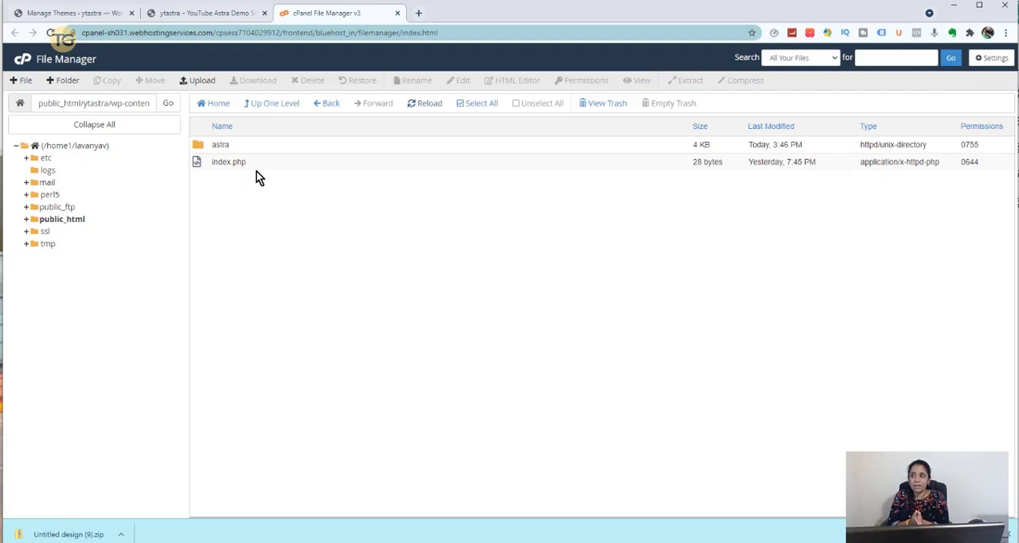
- Switch to the ytastra site's front page and reload it to view the site with the Astra theme
{"action": "left_click", "coordinate": [89, 16]}
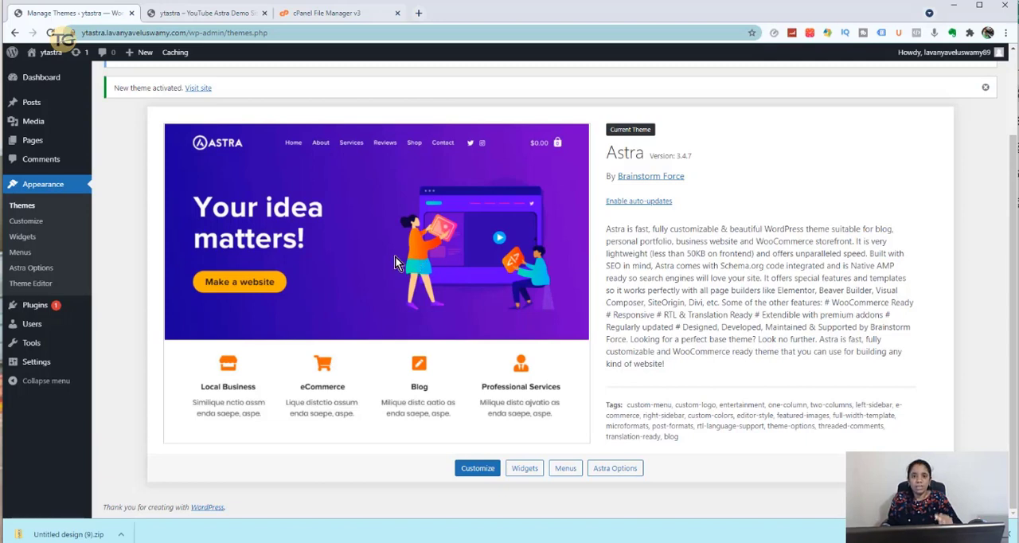
{"action": "left_click", "coordinate": [199, 16]}
{"action": "left_click", "coordinate": [50, 33]}
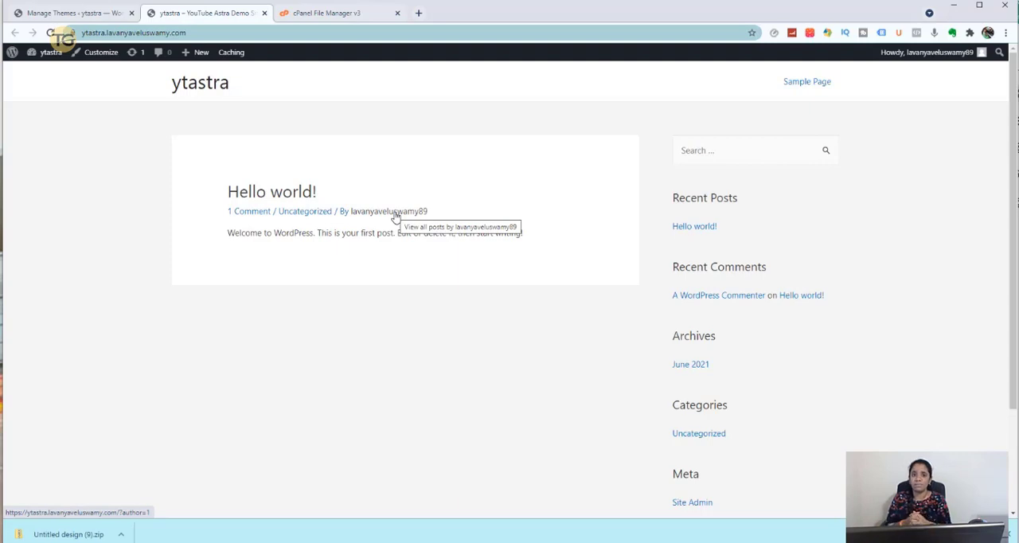
- Install the Starter Templates importer plugin from the Astra Options in the WordPress admin and choose Elementor as the page builder
{"action": "left_click", "coordinate": [80, 13]}
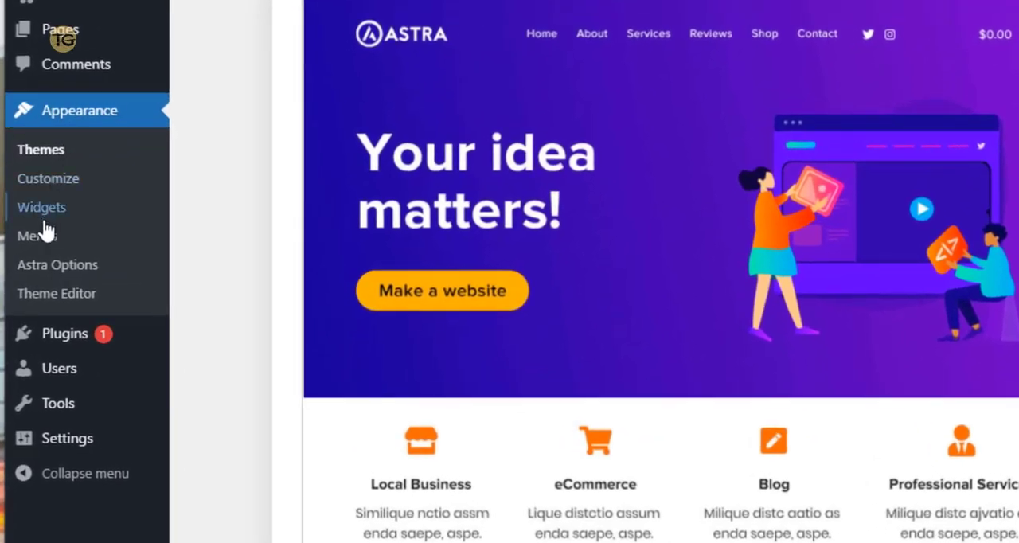
{"action": "left_click", "coordinate": [52, 270]}
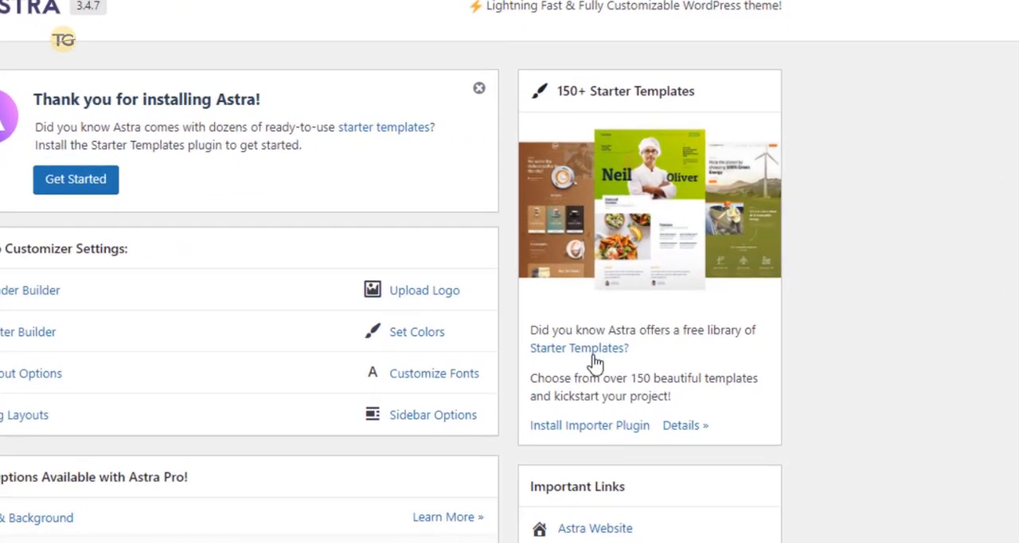
{"action": "left_click", "coordinate": [614, 434]}
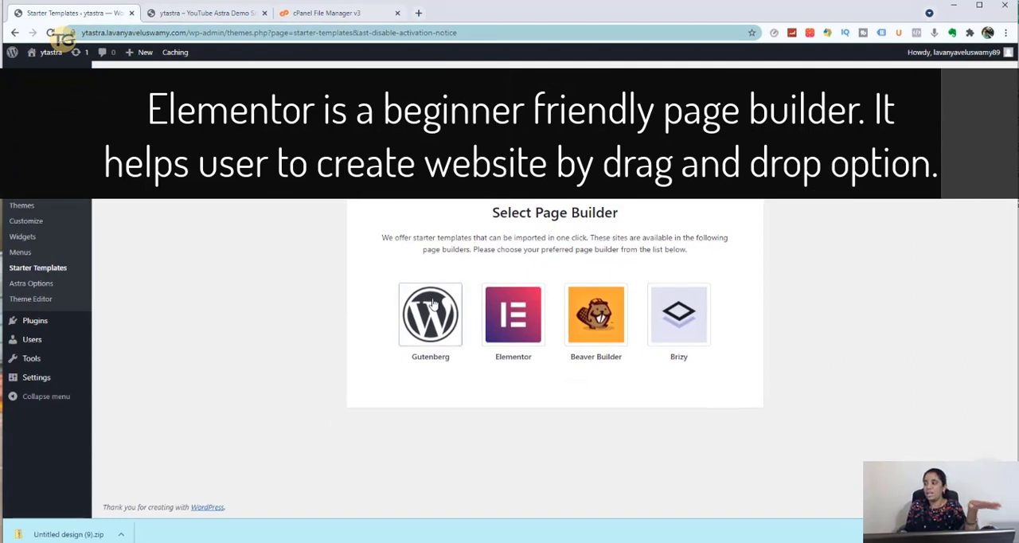
{"action": "left_click", "coordinate": [538, 331]}
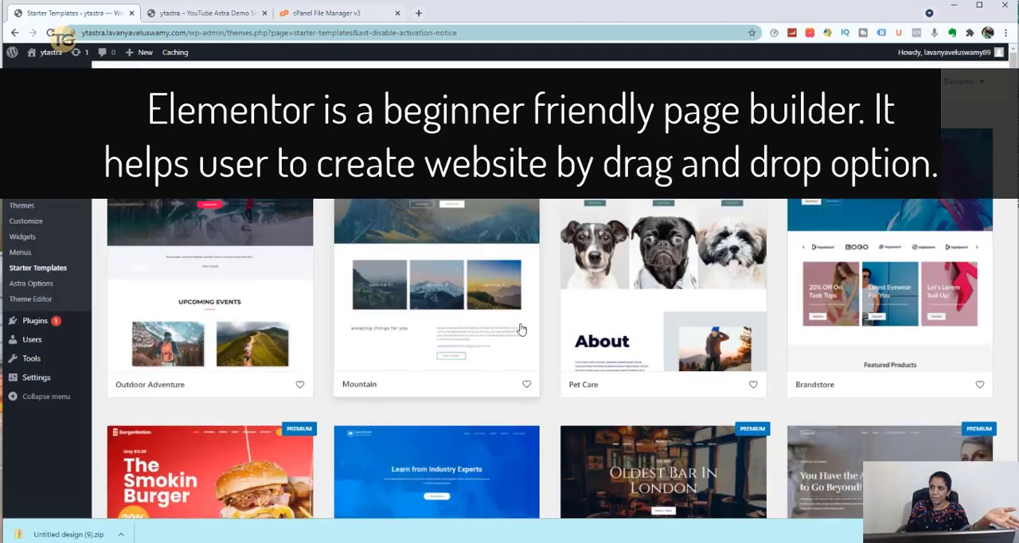
- Browse the Elementor starter templates, looking at the available designs and which ones are marked Premium
{"action": "scroll", "coordinate": [853, 228], "scroll_direction": "down", "scroll_amount": 10}
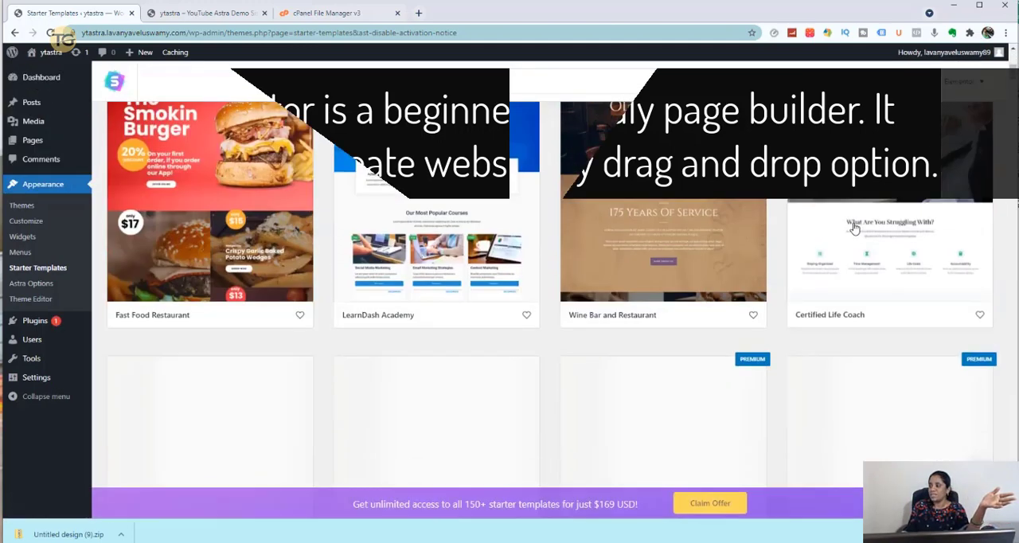
{"action": "scroll", "coordinate": [853, 228], "scroll_direction": "up", "scroll_amount": 10}
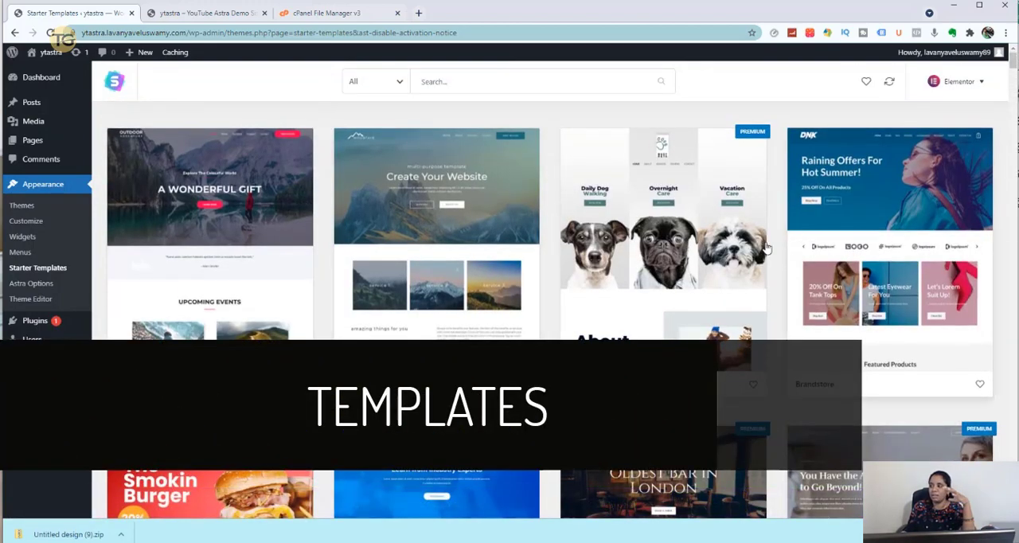
{"action": "scroll", "coordinate": [793, 341], "scroll_direction": "down", "scroll_amount": 7}
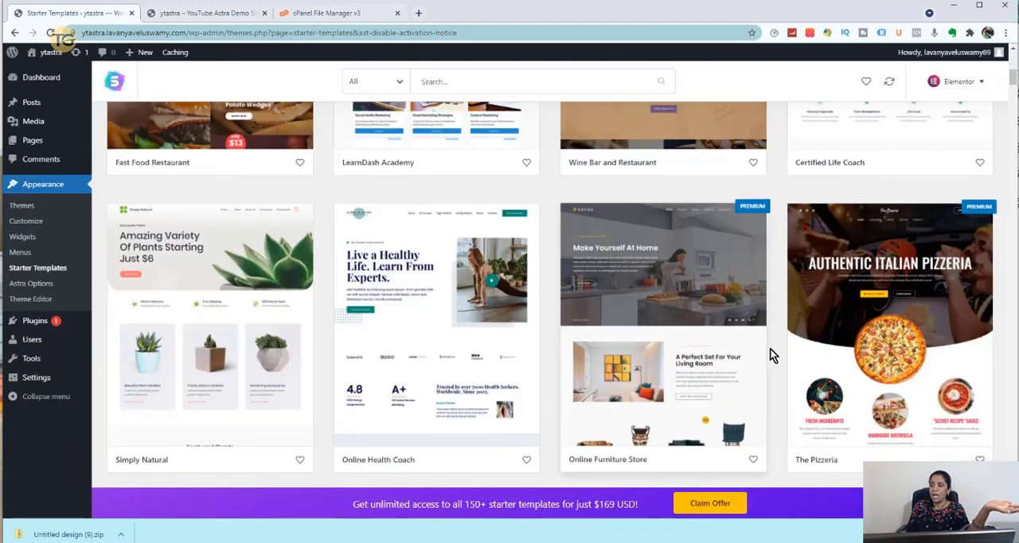
{"action": "scroll", "coordinate": [770, 350], "scroll_direction": "up", "scroll_amount": 6}
{"action": "scroll", "coordinate": [853, 318], "scroll_direction": "down", "scroll_amount": 6}
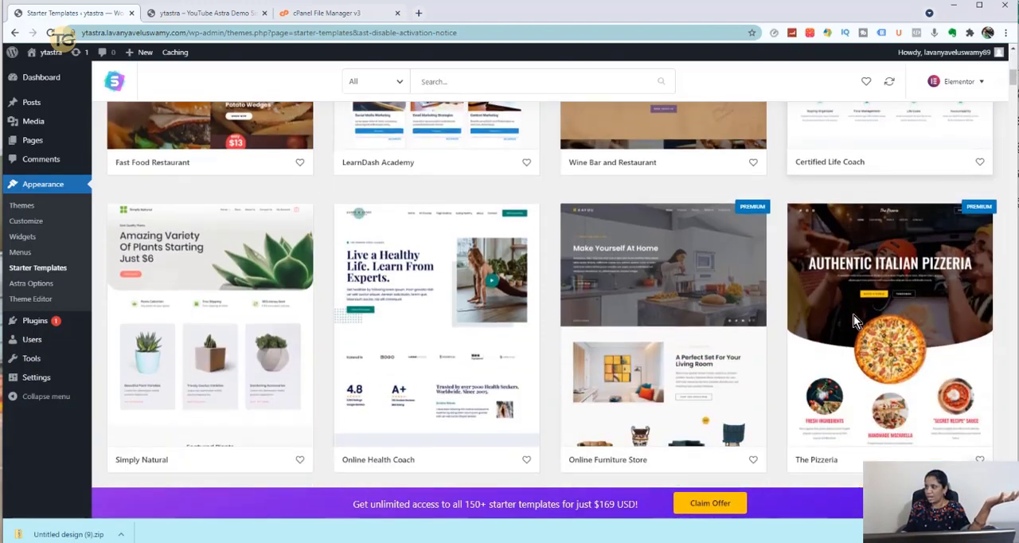
{"action": "scroll", "coordinate": [853, 314], "scroll_direction": "down", "scroll_amount": 3}
{"action": "scroll", "coordinate": [769, 311], "scroll_direction": "up", "scroll_amount": 3}
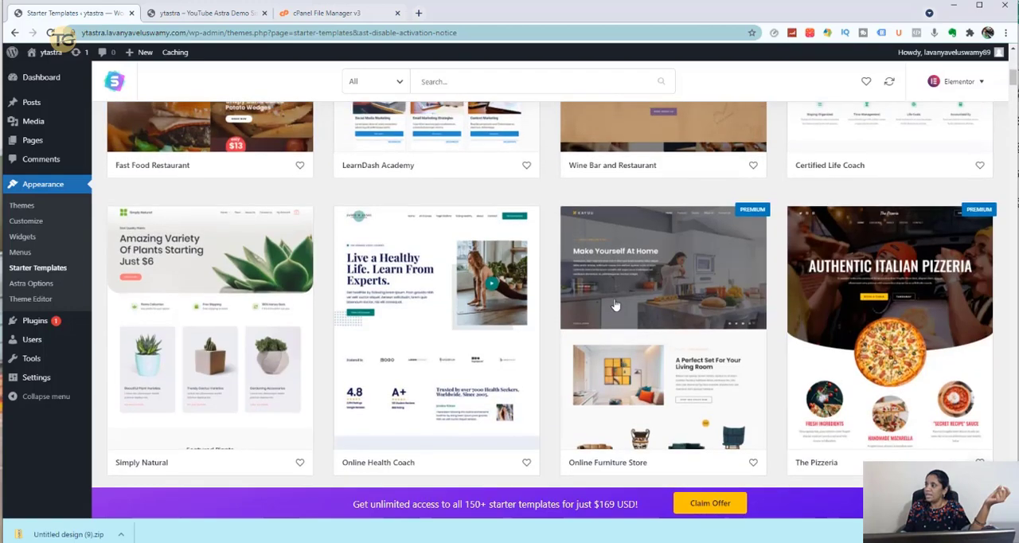
{"action": "scroll", "coordinate": [614, 303], "scroll_direction": "up", "scroll_amount": 6}
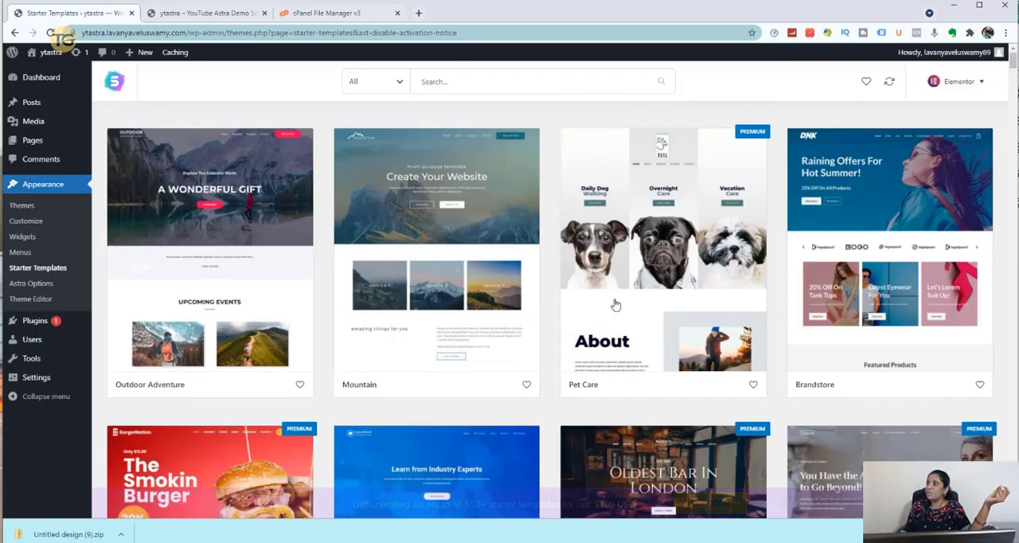
- Filter the starter templates to Free only and look through the listed designs
{"action": "left_click", "coordinate": [401, 86]}
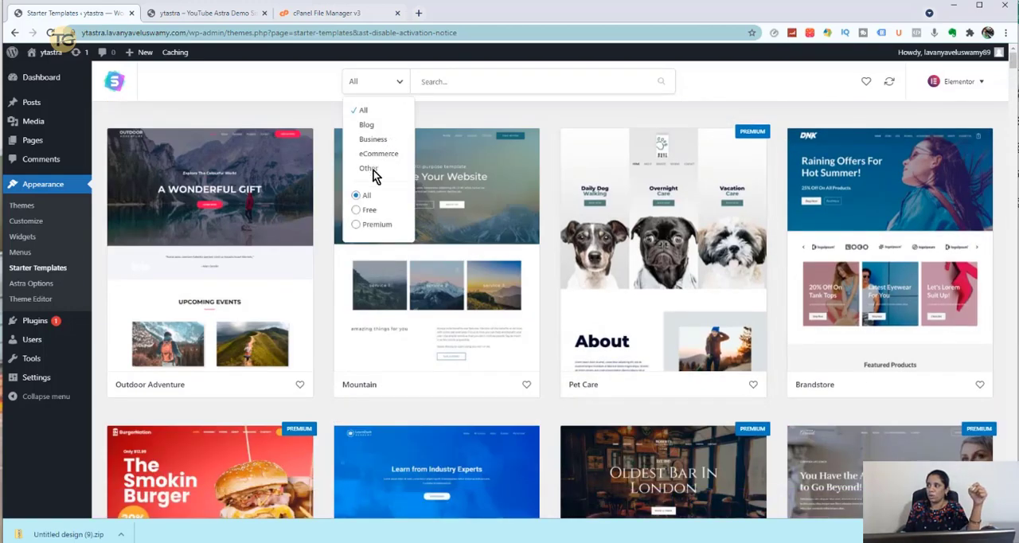
{"action": "left_click", "coordinate": [369, 212]}
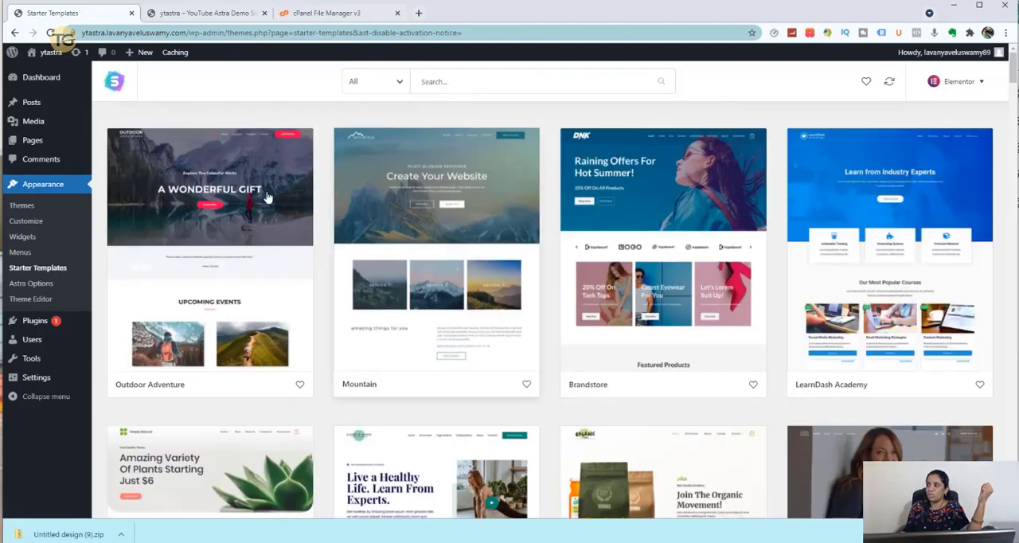
{"action": "scroll", "coordinate": [764, 230], "scroll_direction": "down", "scroll_amount": 3}
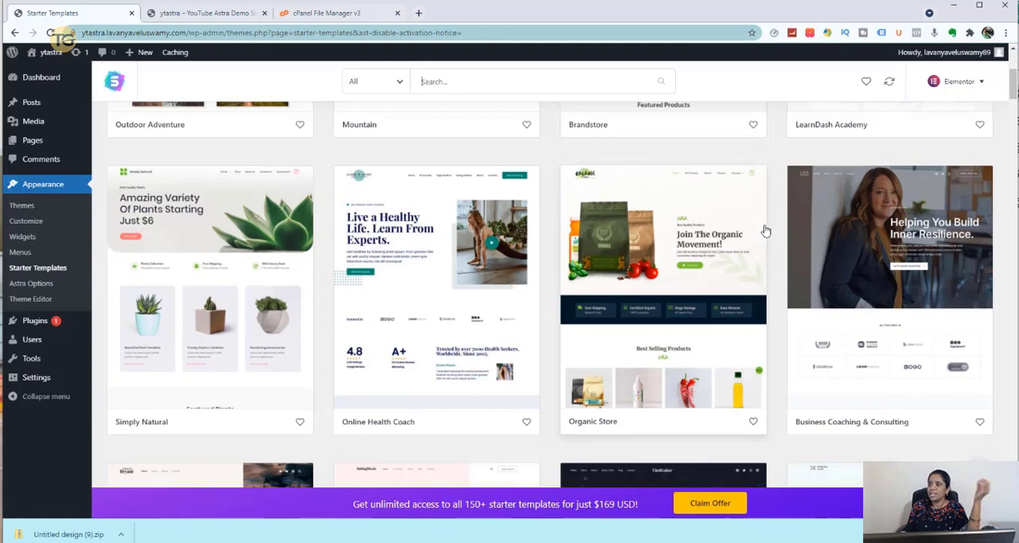
{"action": "scroll", "coordinate": [764, 230], "scroll_direction": "down", "scroll_amount": 3}
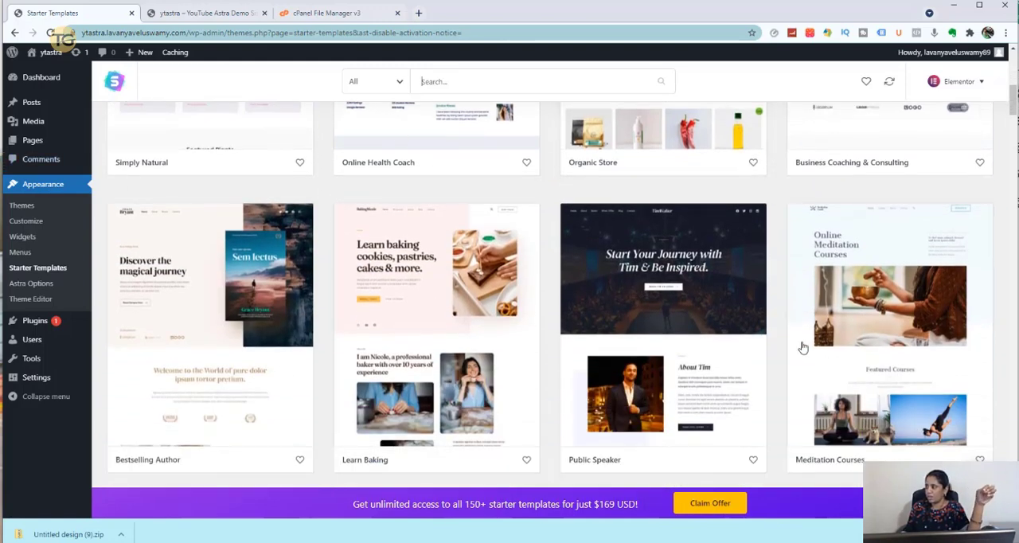
{"action": "scroll", "coordinate": [766, 358], "scroll_direction": "down", "scroll_amount": 2}
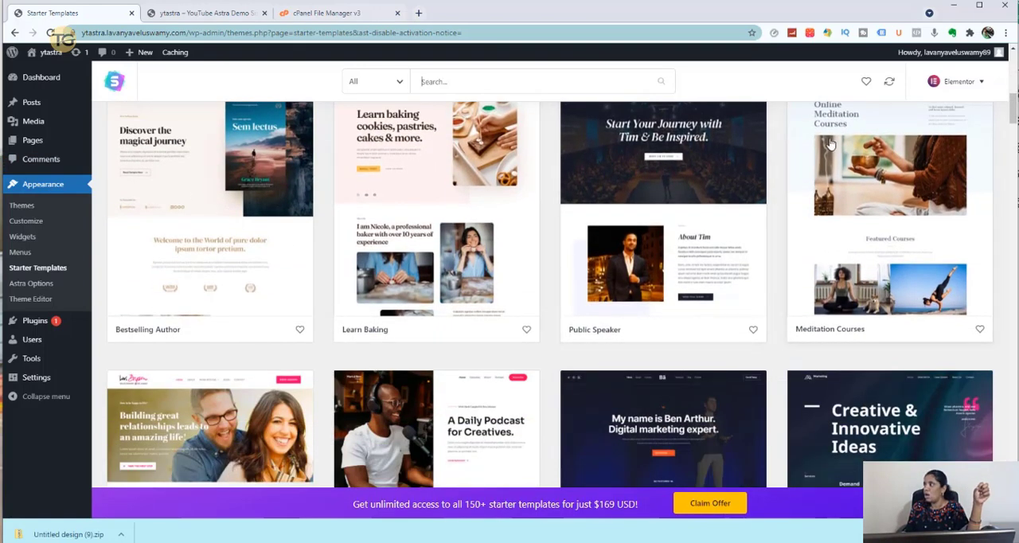
{"action": "scroll", "coordinate": [843, 195], "scroll_direction": "up", "scroll_amount": 2}
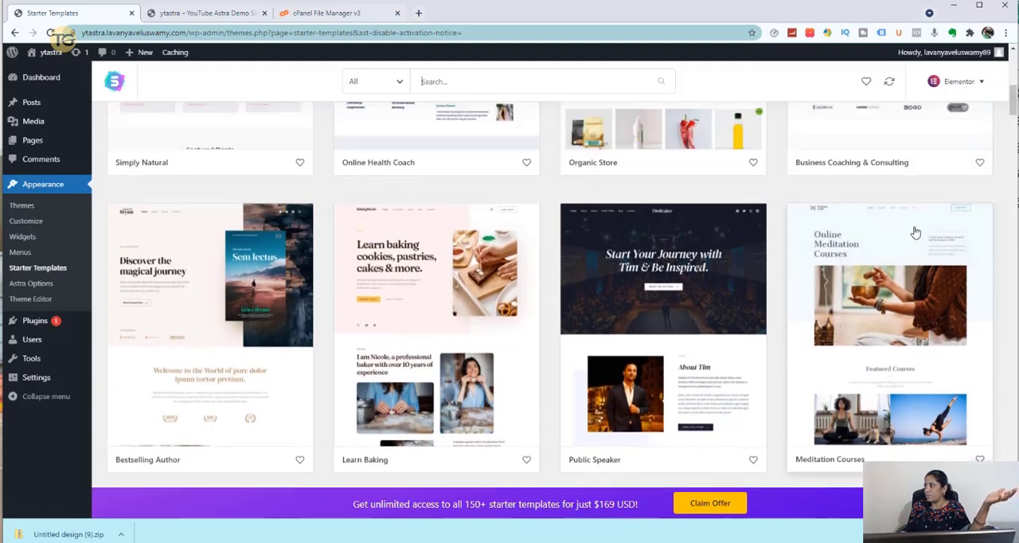
- Open the Meditation Courses template, open its preview site in a new browser tab and look through the home page
{"action": "left_click", "coordinate": [918, 233]}
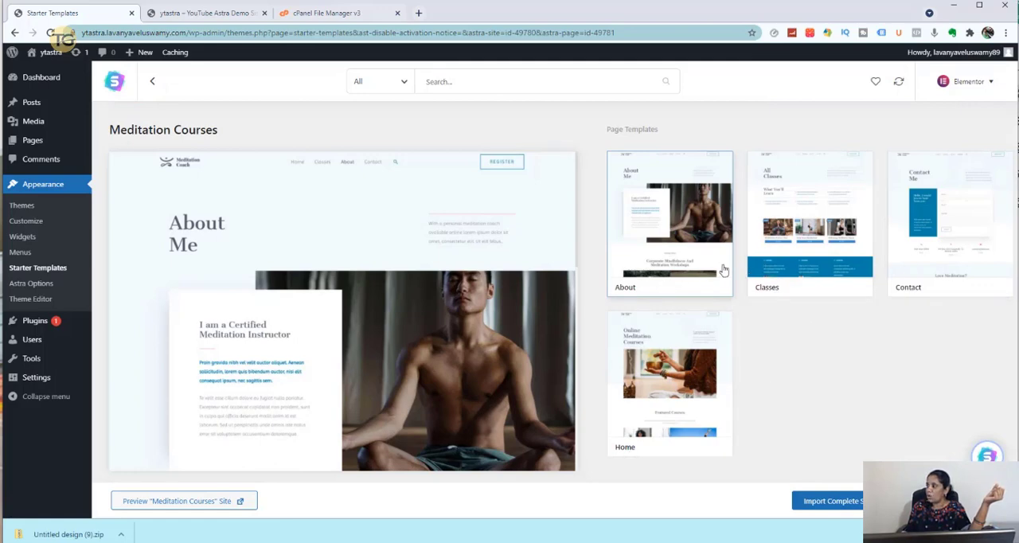
{"action": "right_click", "coordinate": [185, 502]}
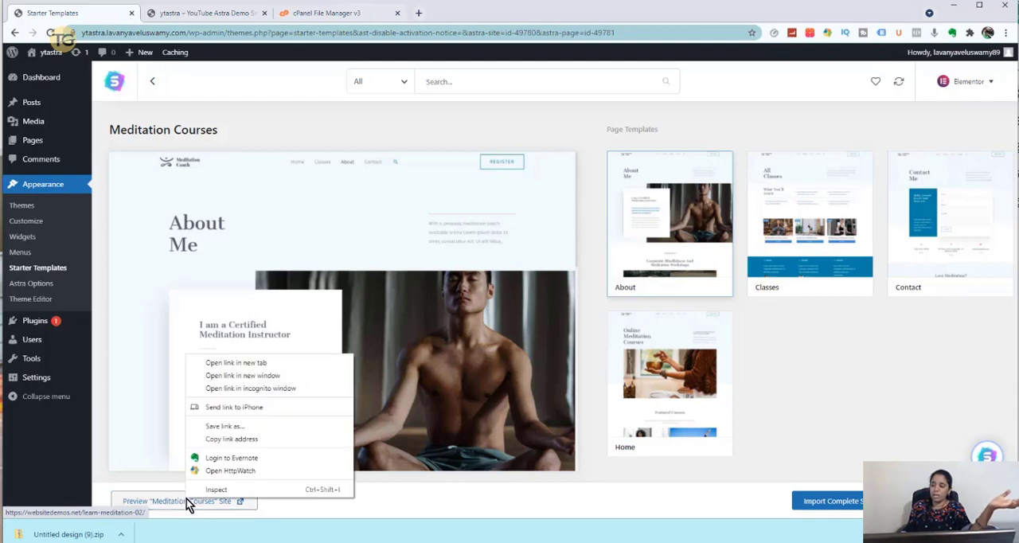
{"action": "left_click", "coordinate": [206, 364]}
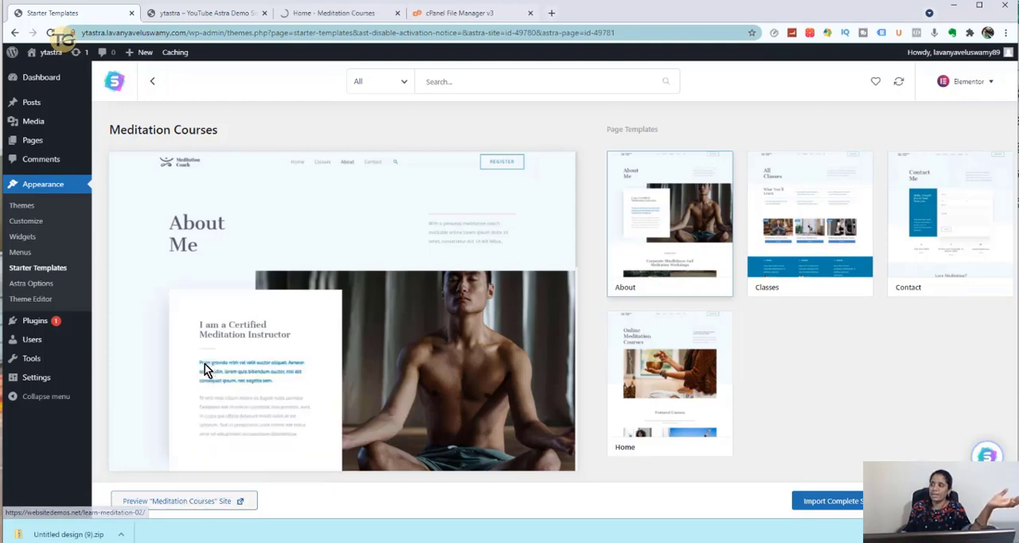
{"action": "left_click", "coordinate": [339, 16]}
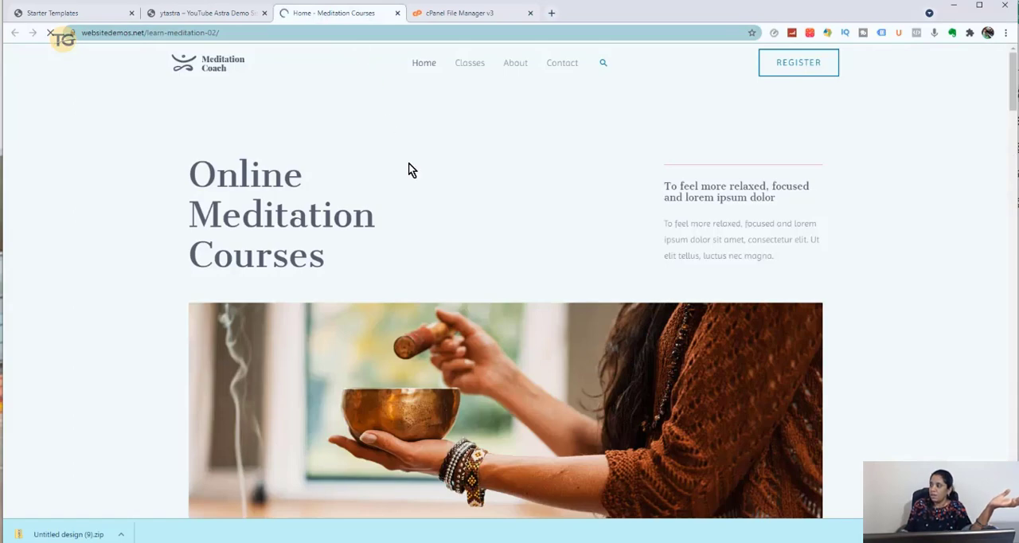
{"action": "scroll", "coordinate": [475, 229], "scroll_direction": "down", "scroll_amount": 15}
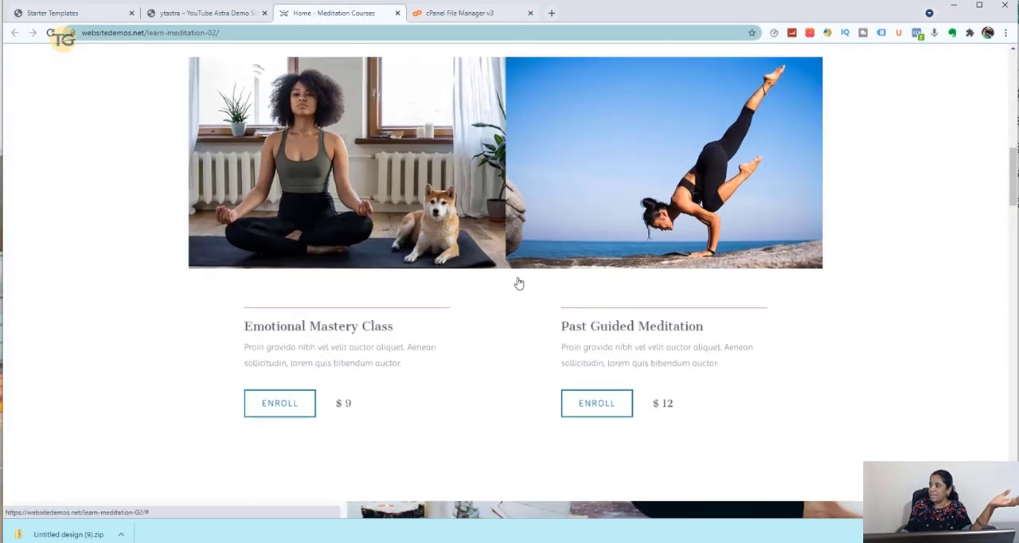
{"action": "scroll", "coordinate": [517, 277], "scroll_direction": "down", "scroll_amount": 10}
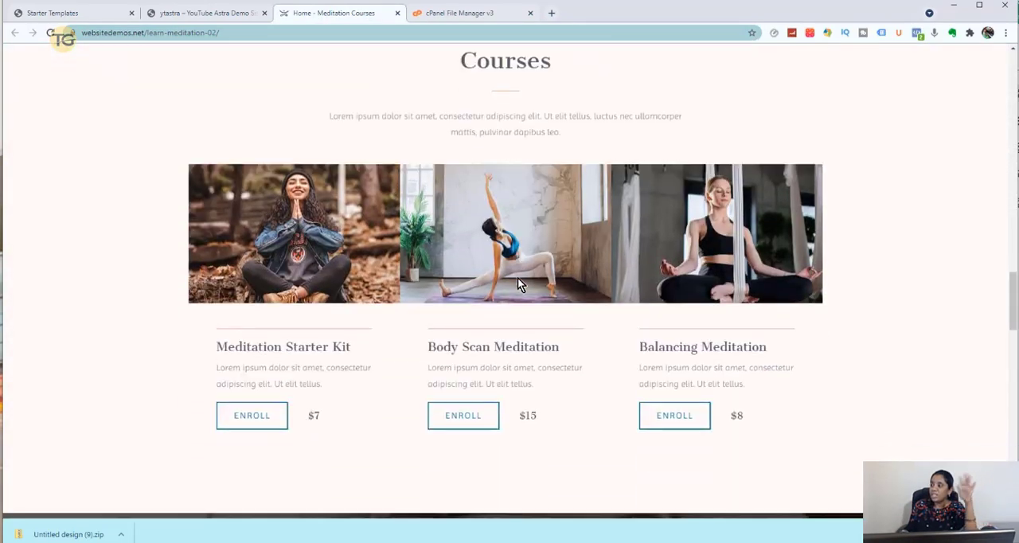
{"action": "scroll", "coordinate": [518, 278], "scroll_direction": "down", "scroll_amount": 10}
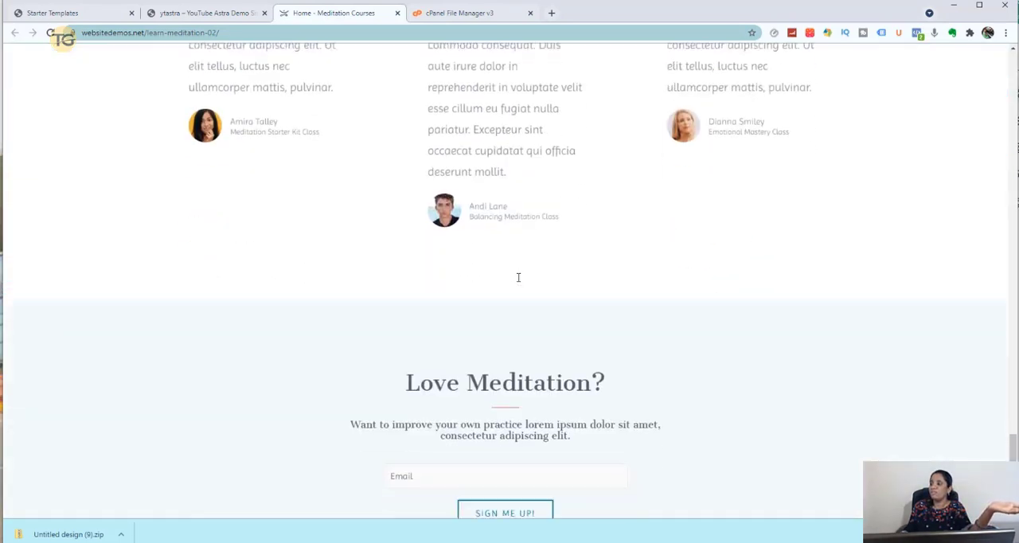
- Look at the ytastra site's front page for comparison, and return to the list of free starter templates
{"action": "left_click", "coordinate": [212, 13]}
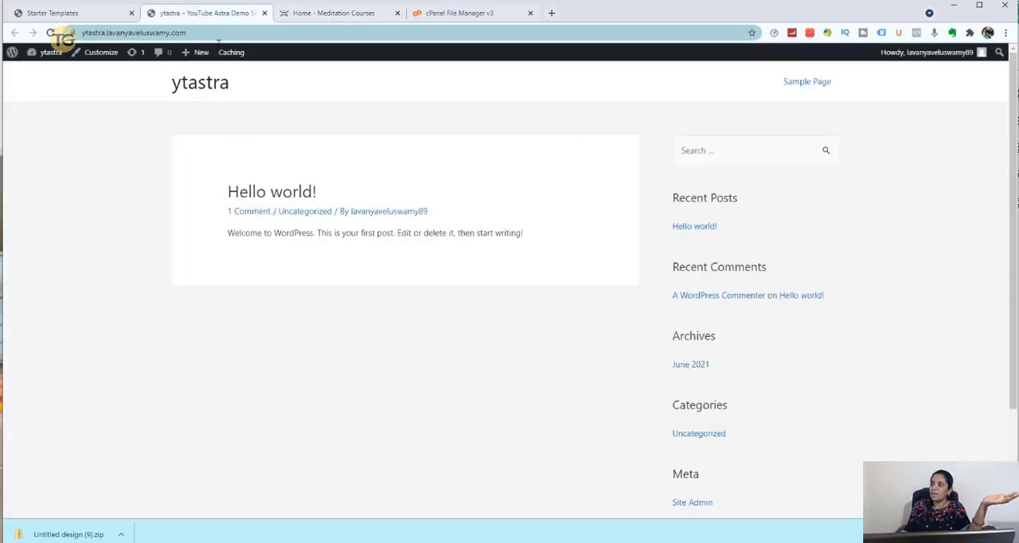
{"action": "left_click", "coordinate": [52, 13]}
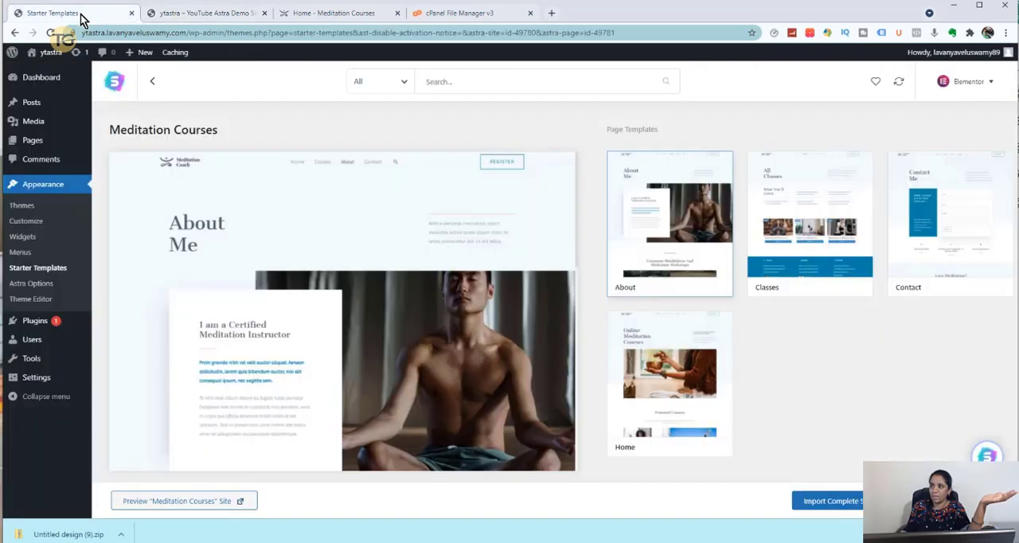
{"action": "left_click", "coordinate": [151, 82]}
- Open the Organic Store template and view its preview site in a new browser tab
{"action": "scroll", "coordinate": [412, 314], "scroll_direction": "down", "scroll_amount": 4}
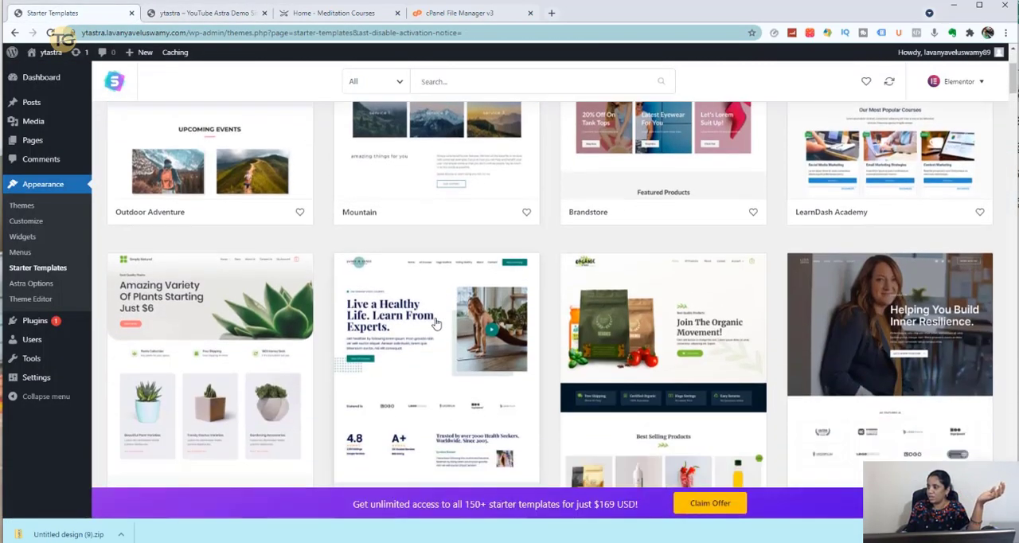
{"action": "scroll", "coordinate": [436, 322], "scroll_direction": "down", "scroll_amount": 2}
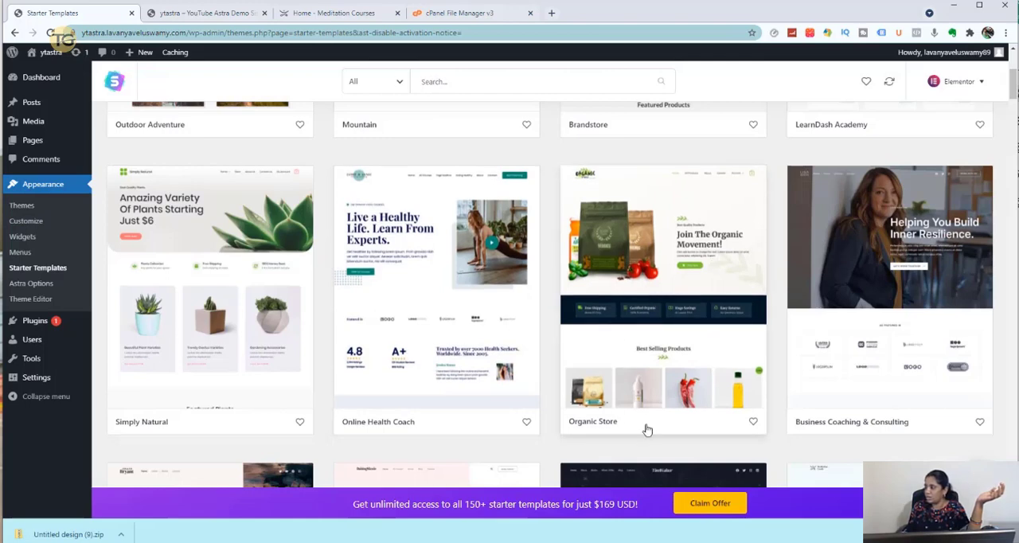
{"action": "left_click", "coordinate": [692, 243]}
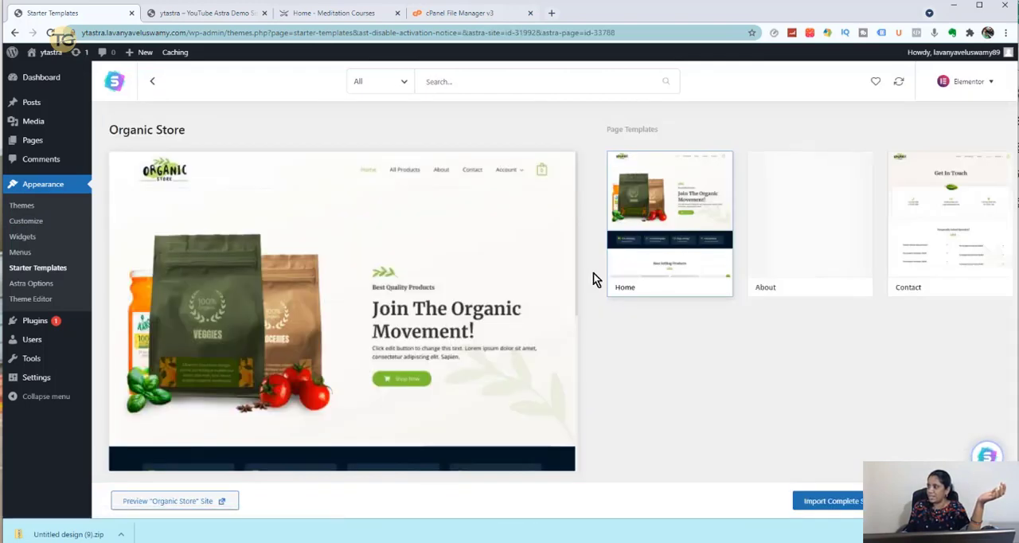
{"action": "left_click", "coordinate": [189, 502]}
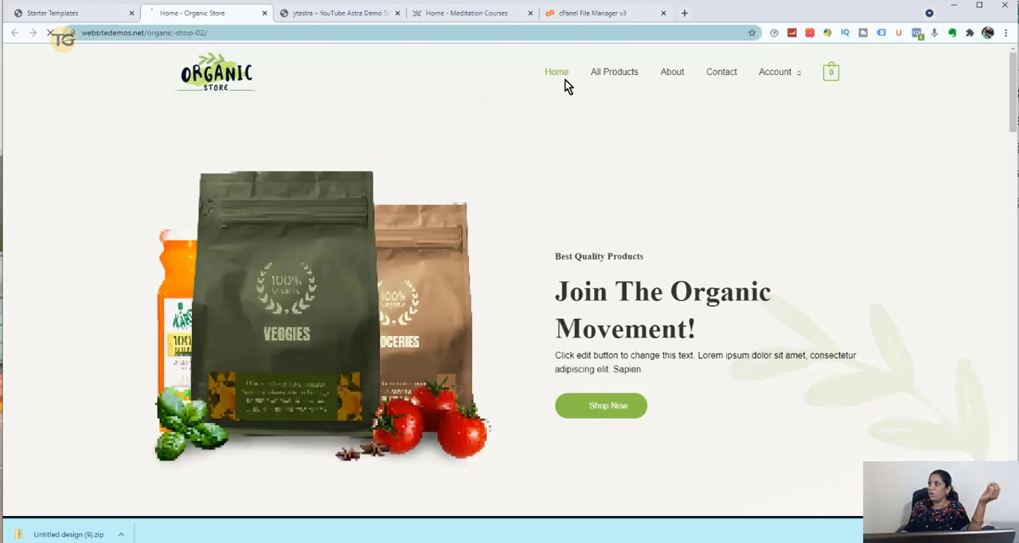
{"action": "mouse_move", "coordinate": [834, 79]}
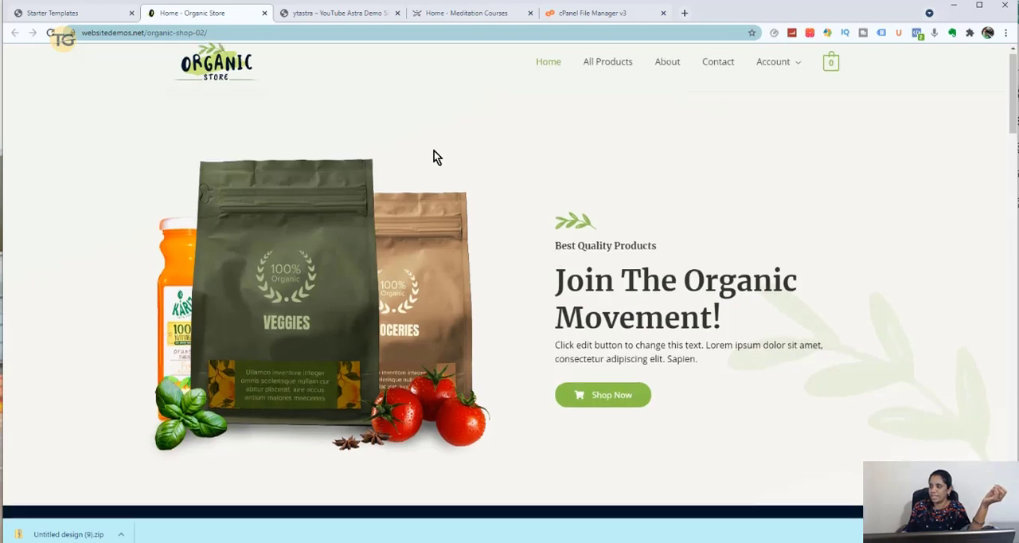
- Look through the Organic Store preview, view its Hand Sanitizer product page, and return to the Organic Store template details
{"action": "scroll", "coordinate": [434, 154], "scroll_direction": "down", "scroll_amount": 5}
{"action": "scroll", "coordinate": [433, 154], "scroll_direction": "down", "scroll_amount": 3}
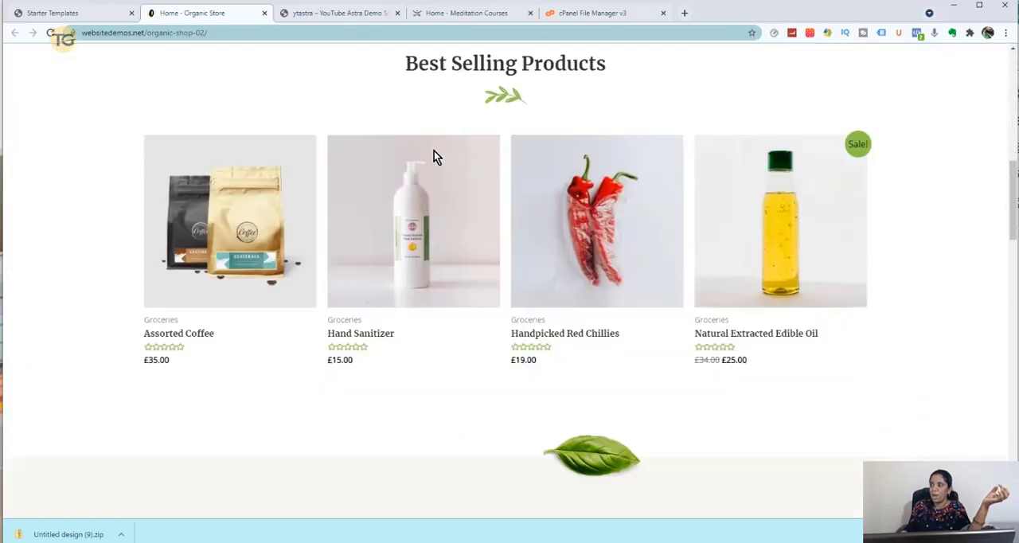
{"action": "left_click", "coordinate": [413, 222]}
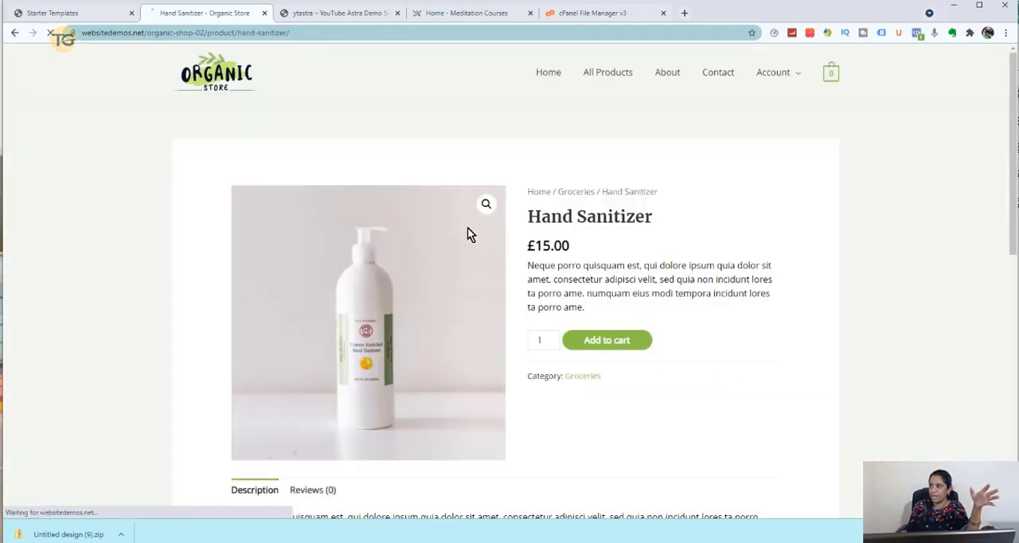
{"action": "left_click", "coordinate": [60, 13]}
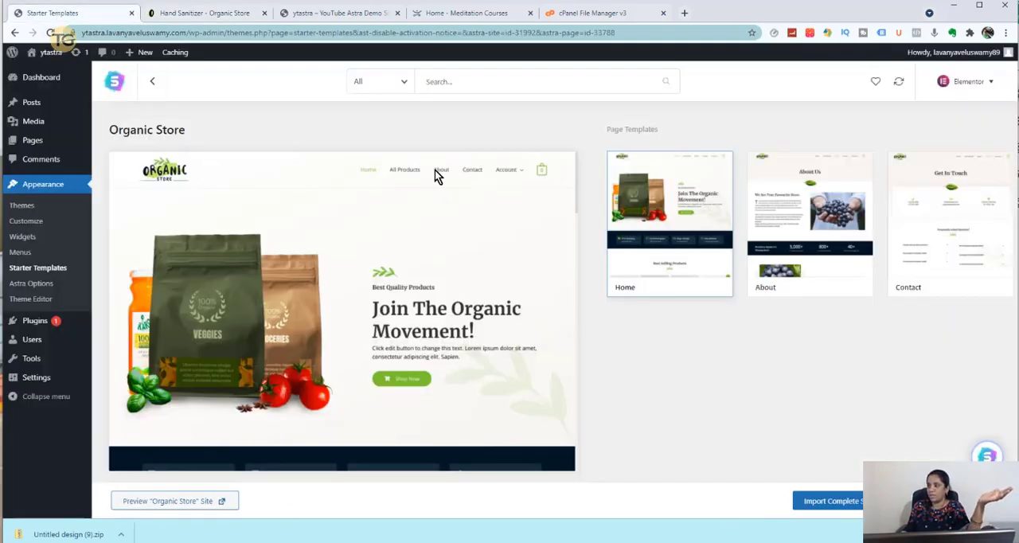
- Import the complete Organic Store site, giving Expert as WordPress level and Myself/My company as the website's purpose, and skip the contact details
{"action": "left_click", "coordinate": [816, 504]}
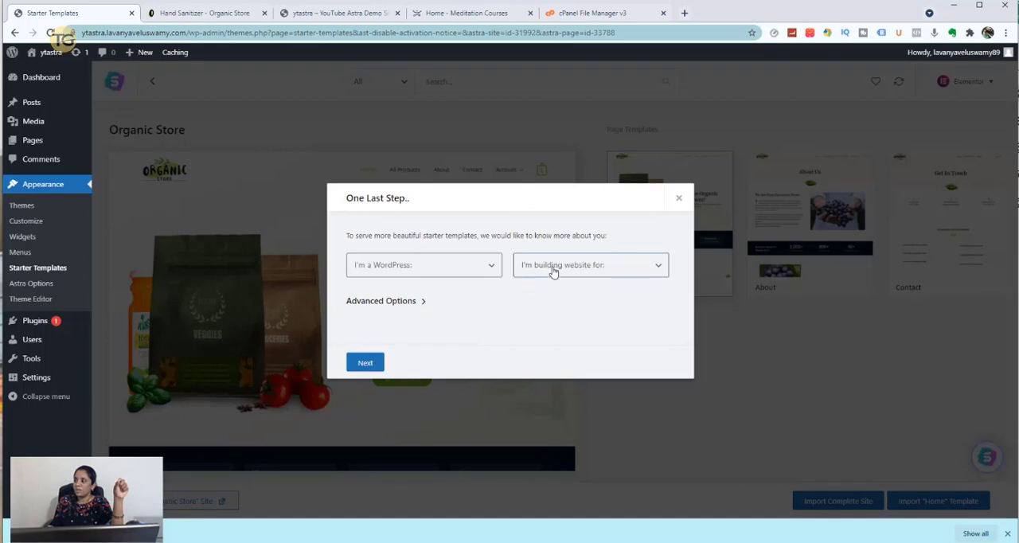
{"action": "left_click", "coordinate": [551, 267]}
{"action": "left_click", "coordinate": [554, 294]}
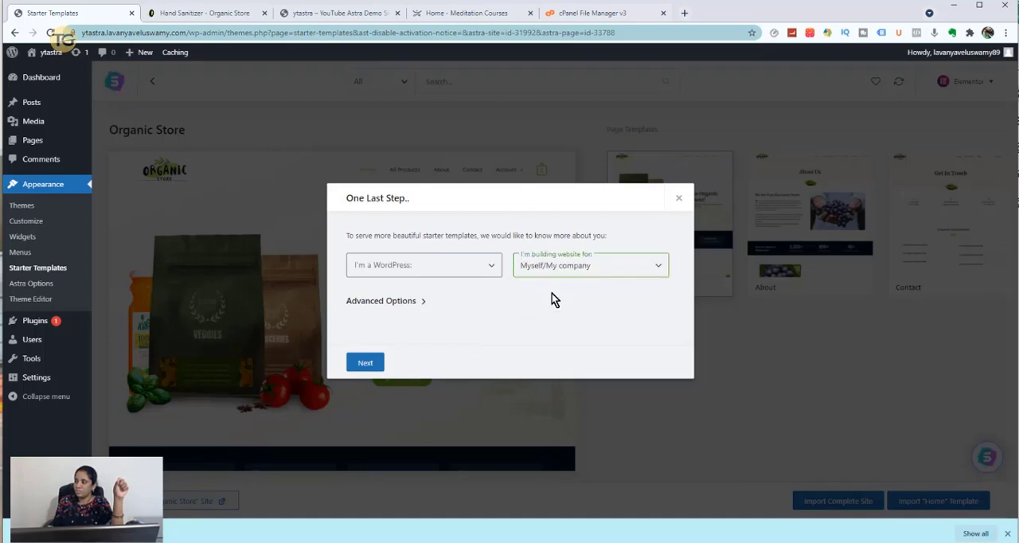
{"action": "left_click", "coordinate": [358, 362]}
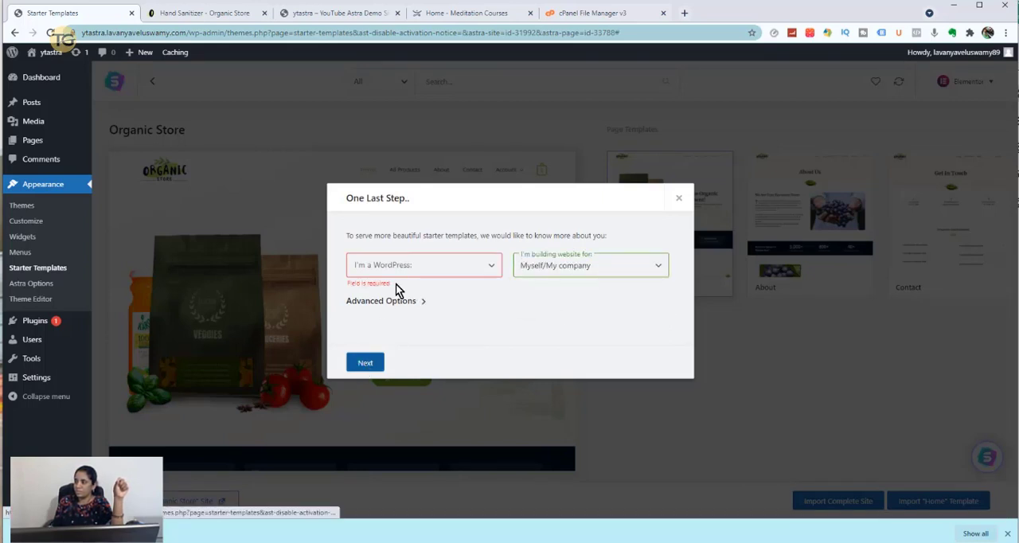
{"action": "left_click", "coordinate": [423, 269]}
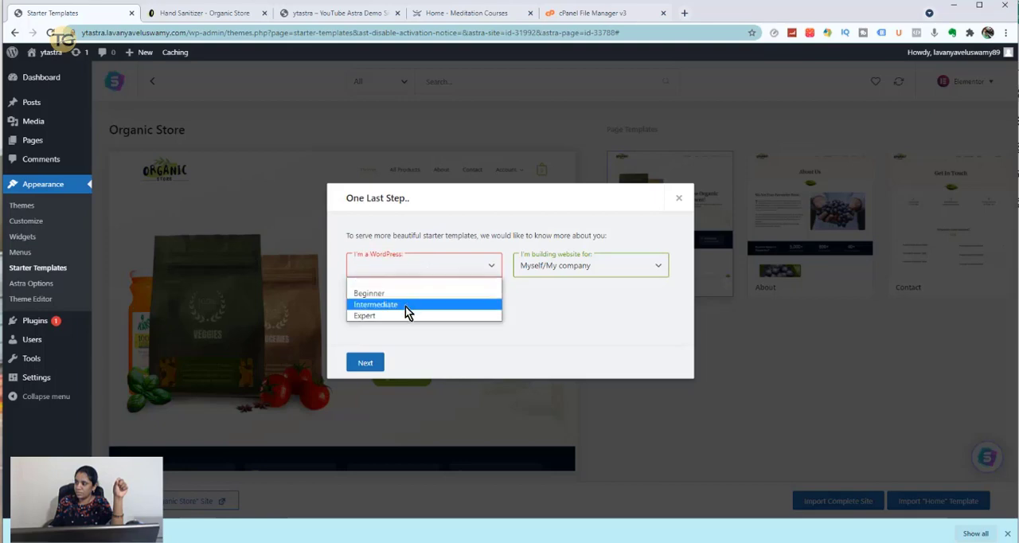
{"action": "left_click", "coordinate": [406, 315]}
{"action": "left_click", "coordinate": [366, 362]}
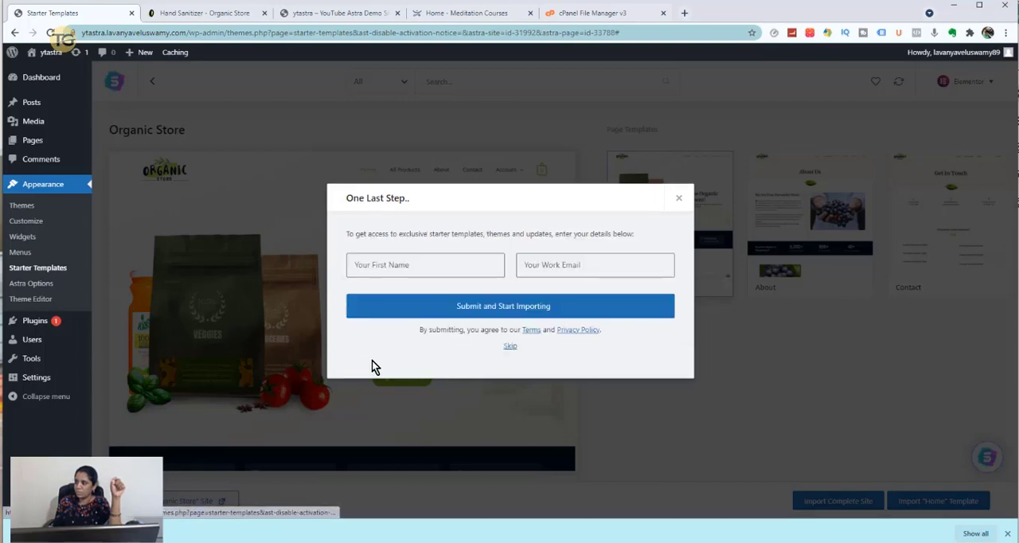
{"action": "left_click", "coordinate": [509, 346]}
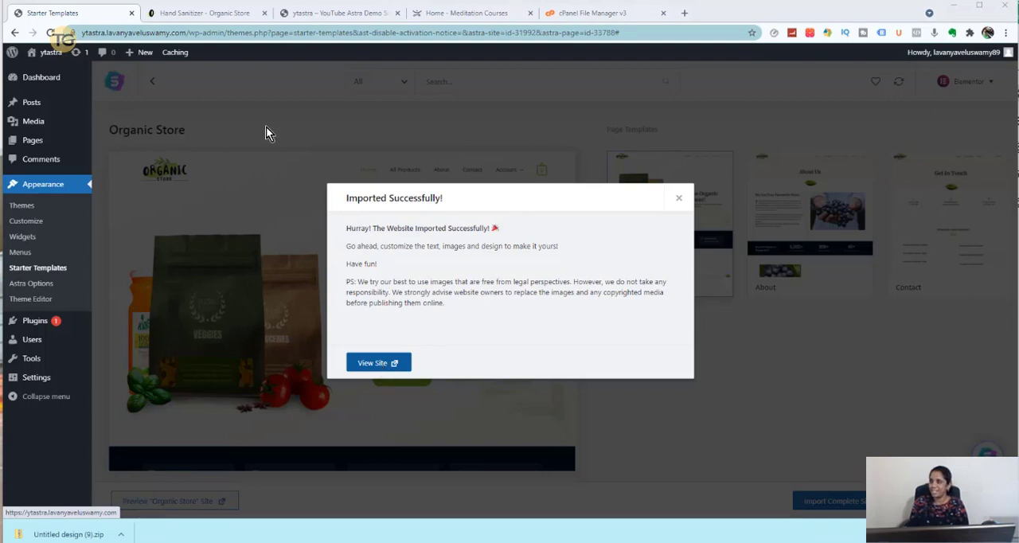
- Compare the ytastra front page loaded before the import with the imported site in a new tab, looking through its home page down to the footer
{"action": "left_click", "coordinate": [328, 14]}
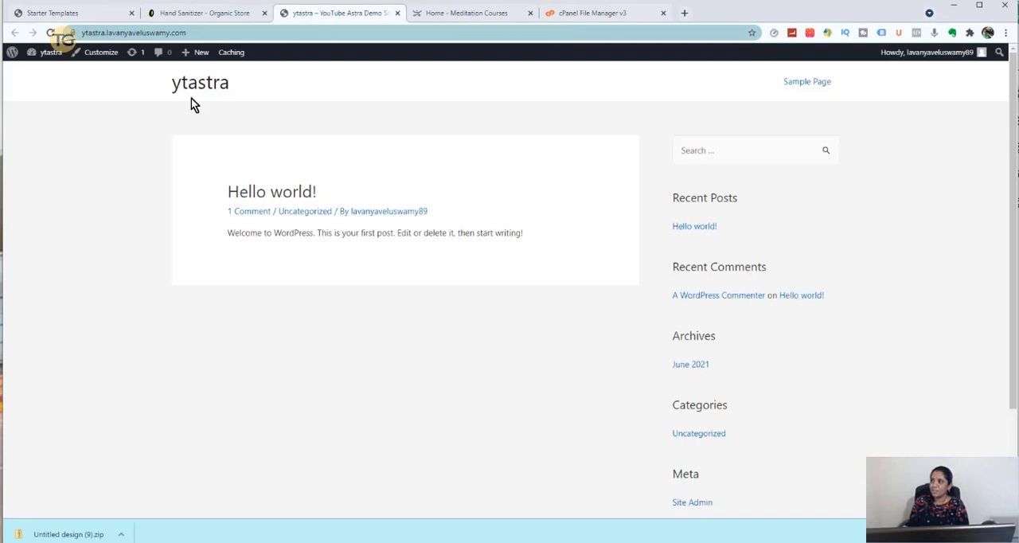
{"action": "left_click", "coordinate": [56, 13]}
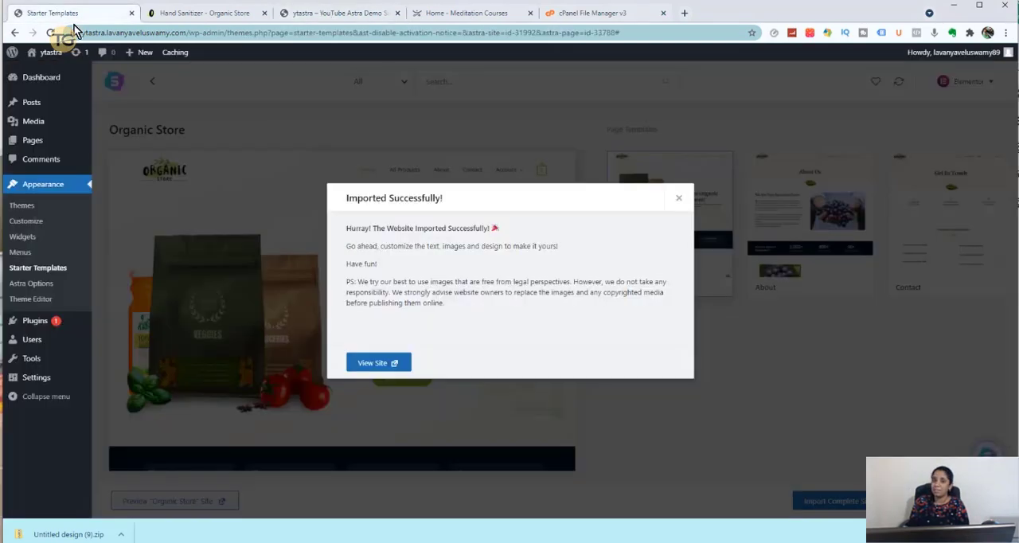
{"action": "left_click", "coordinate": [376, 364]}
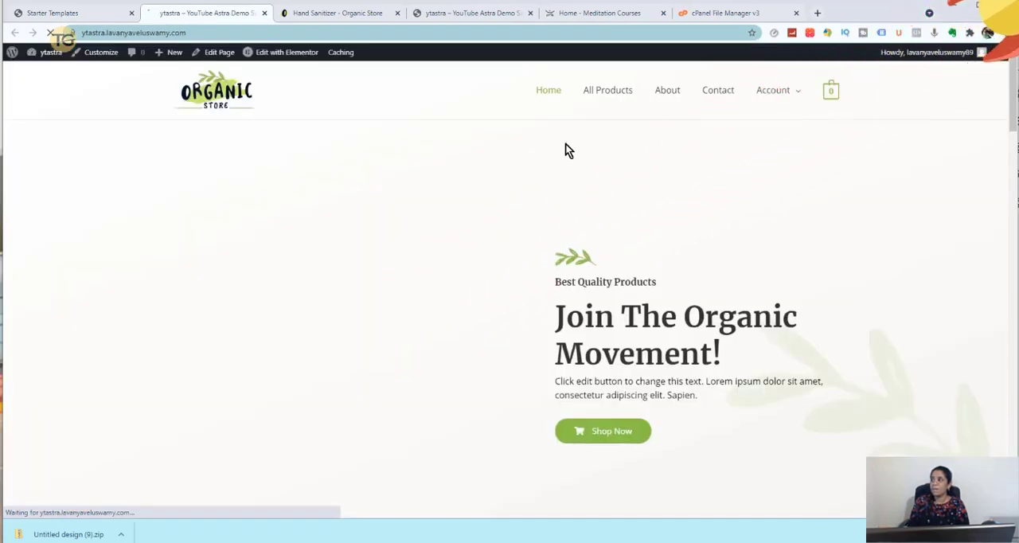
{"action": "scroll", "coordinate": [686, 168], "scroll_direction": "down", "scroll_amount": 3}
{"action": "scroll", "coordinate": [689, 176], "scroll_direction": "down", "scroll_amount": 15}
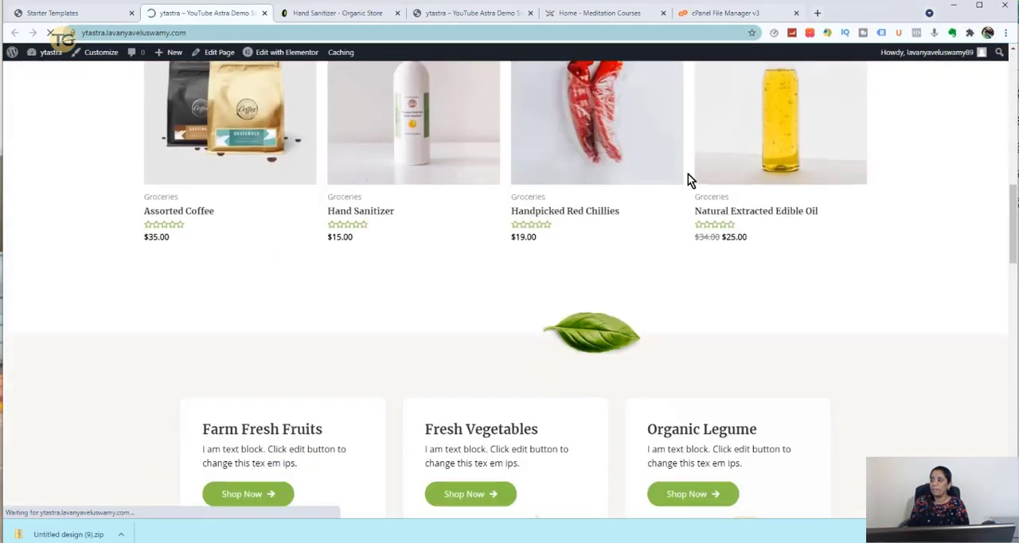
{"action": "scroll", "coordinate": [689, 180], "scroll_direction": "down", "scroll_amount": 3}
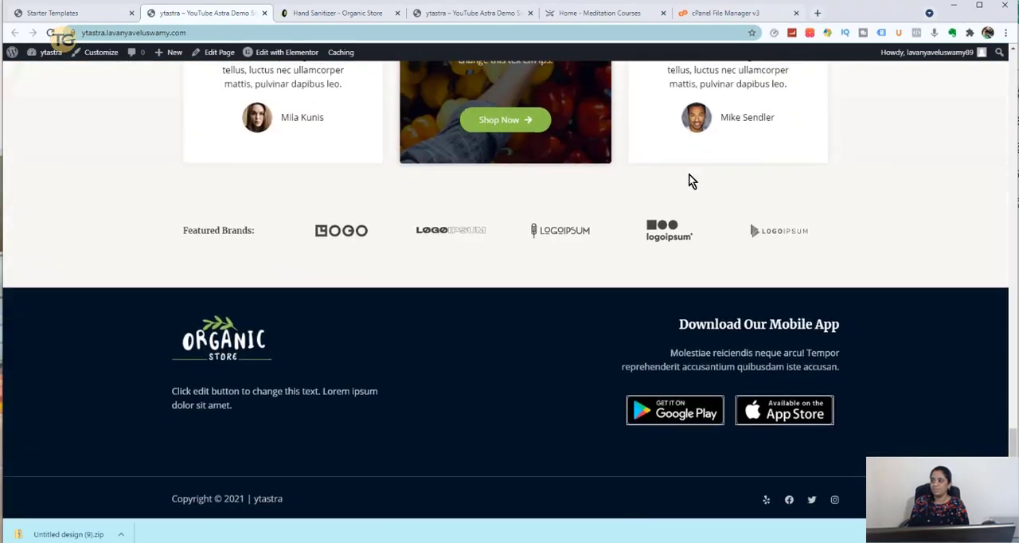
{"action": "scroll", "coordinate": [690, 181], "scroll_direction": "up", "scroll_amount": 15}
{"action": "scroll", "coordinate": [690, 182], "scroll_direction": "up", "scroll_amount": 4}
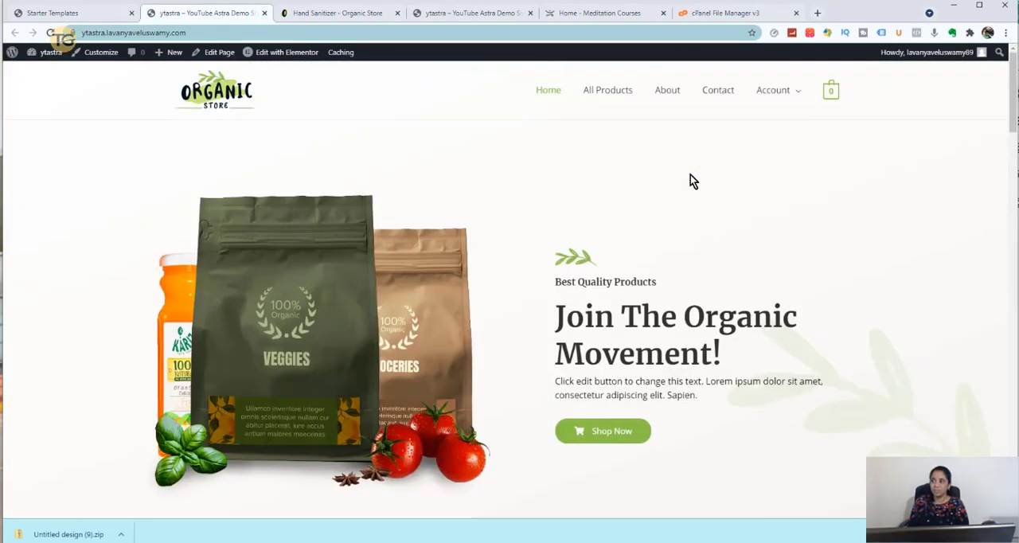